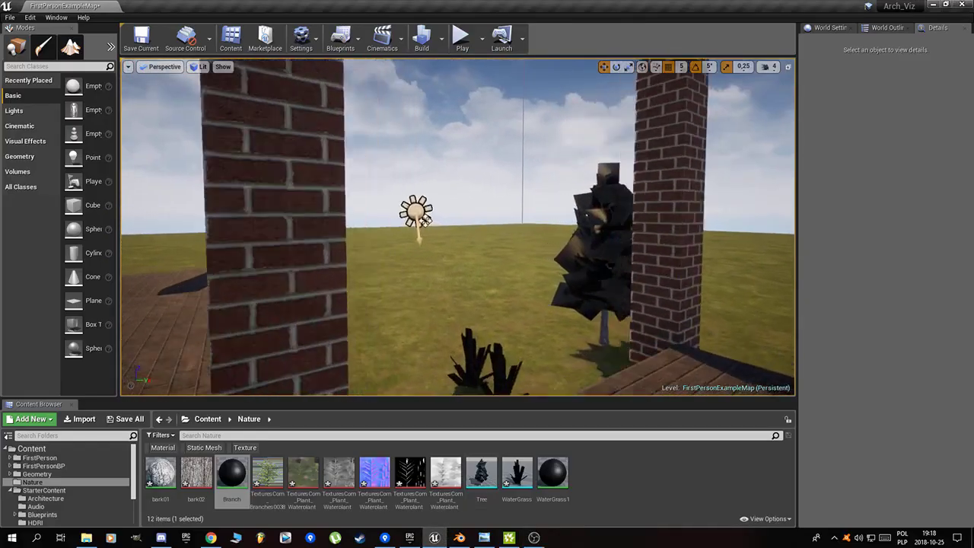
# Step: Look over the tree in the level, then open the WaterGrass1 material for editing
pyautogui.moveTo(424, 219)
pyautogui.mouseDown()
pyautogui.moveTo(710, 292)
pyautogui.moveTo(673, 214)
pyautogui.moveTo(533, 251)
pyautogui.moveTo(520, 228)
pyautogui.mouseUp()
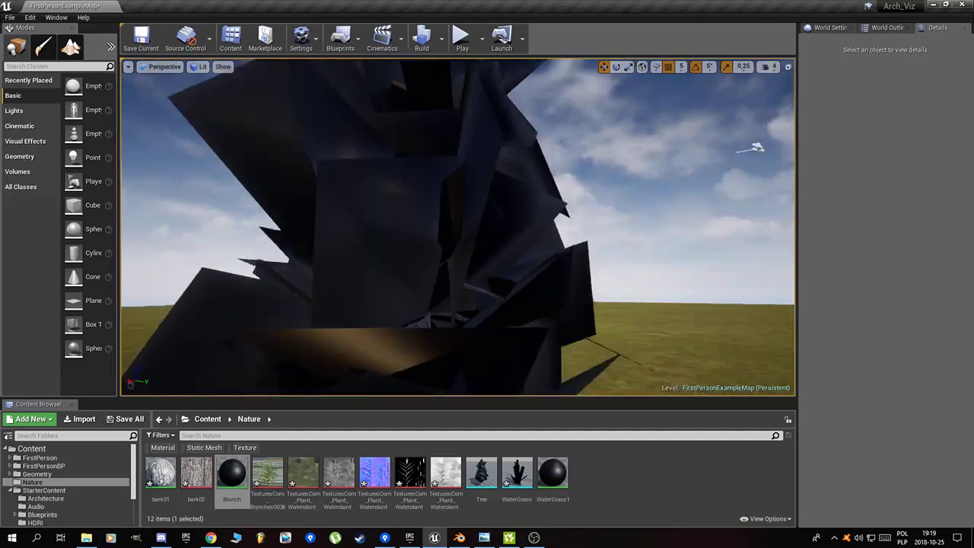
pyautogui.moveTo(457, 229)
pyautogui.mouseDown()
pyautogui.moveTo(456, 198)
pyautogui.moveTo(456, 213)
pyautogui.mouseUp()
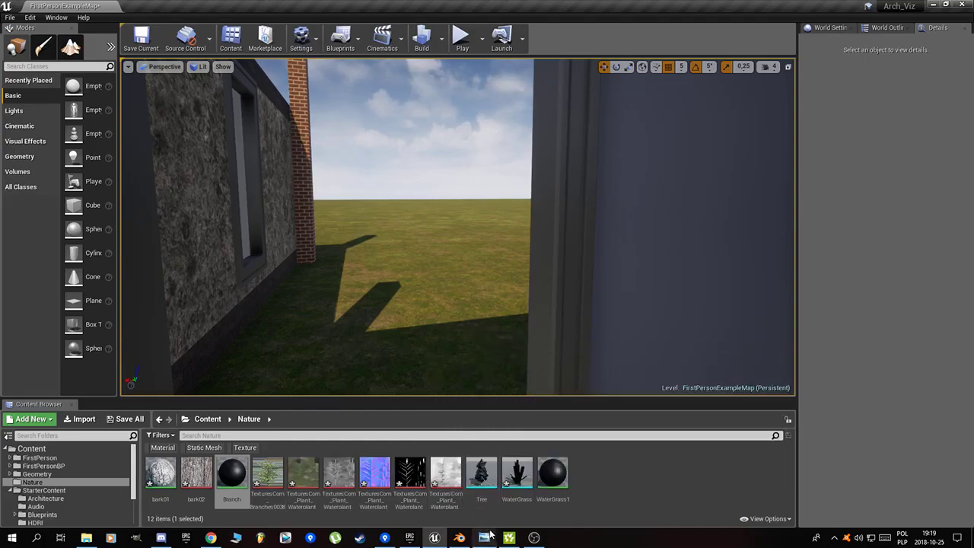
pyautogui.click(620, 493)
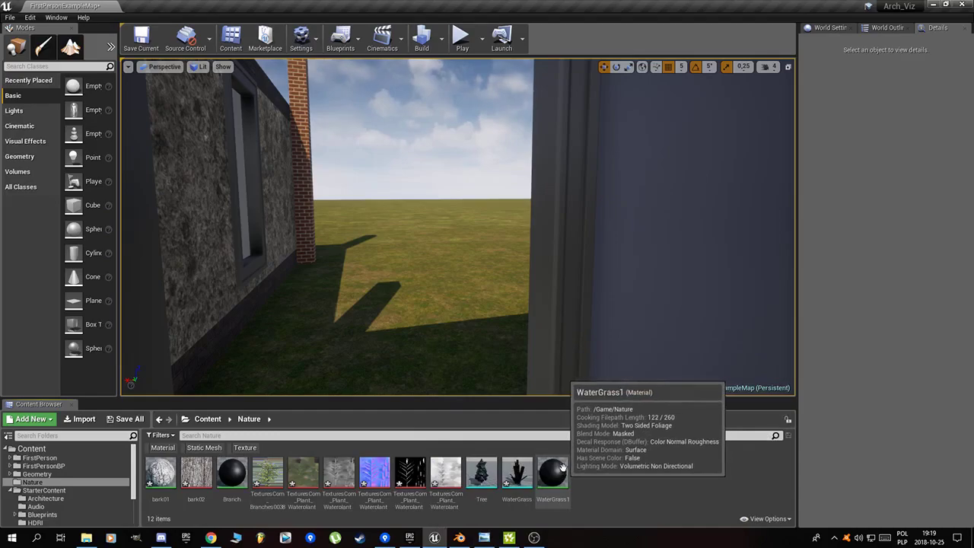
pyautogui.click(558, 472)
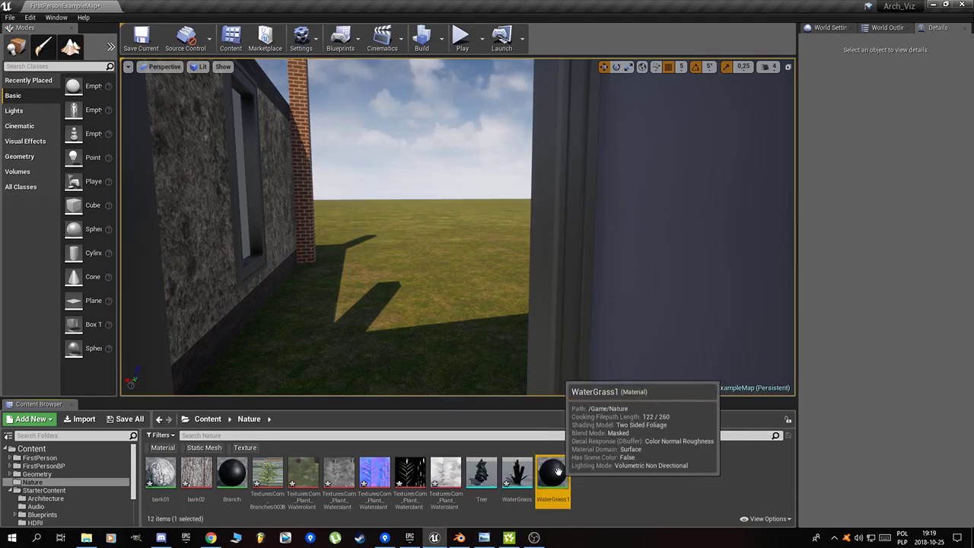
pyautogui.doubleClick(558, 471)
# Step: Drop the five Waterplant textures into the WaterGrass1 graph as texture samples
pyautogui.moveTo(423, 12); pyautogui.dragTo(448, 12)
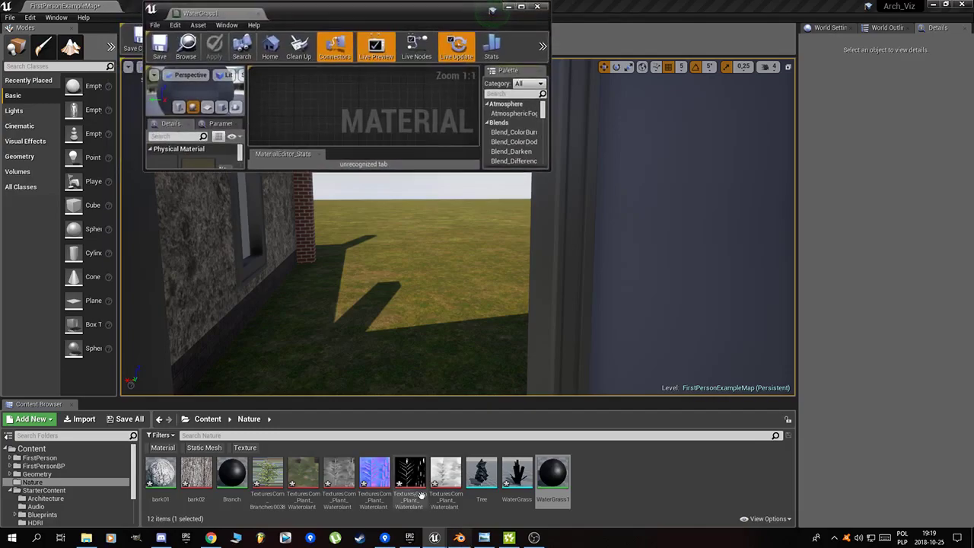
pyautogui.click(303, 472)
pyautogui.keyDown('shift'); pyautogui.click(443, 468); pyautogui.keyUp('shift')
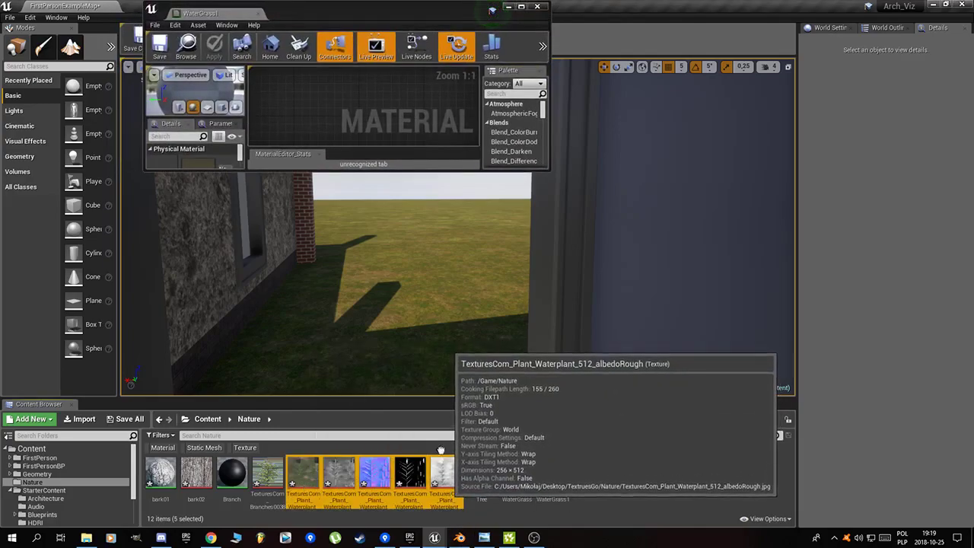
pyautogui.moveTo(441, 450); pyautogui.dragTo(377, 102)
pyautogui.moveTo(382, 16); pyautogui.dragTo(381, 107)
pyautogui.doubleClick(388, 14)
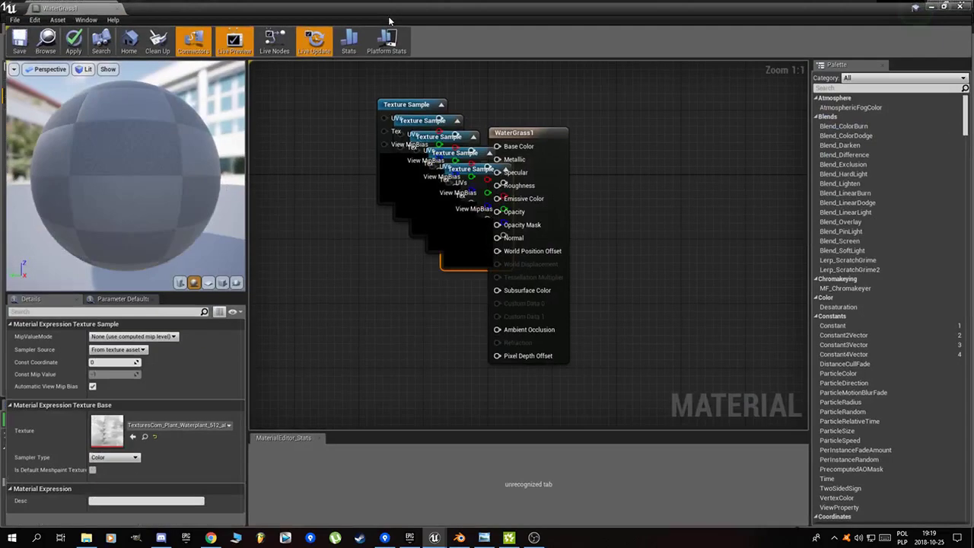
# Step: Spread the stacked texture samples apart and move the WaterGrass1 result node right
pyautogui.moveTo(593, 140); pyautogui.dragTo(715, 131)
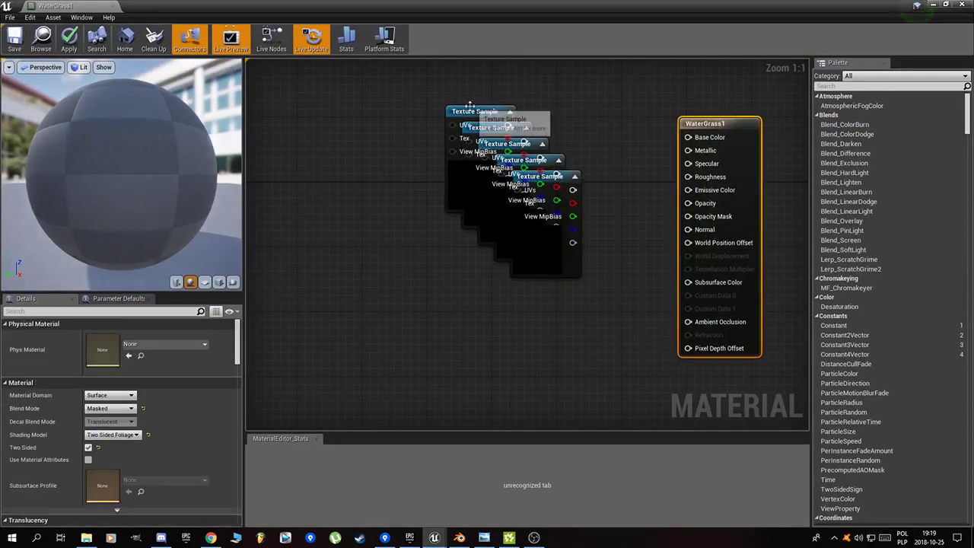
pyautogui.moveTo(487, 111); pyautogui.dragTo(559, 75)
pyautogui.moveTo(496, 136); pyautogui.dragTo(339, 180)
pyautogui.moveTo(495, 229); pyautogui.dragTo(289, 386)
pyautogui.moveTo(530, 259); pyautogui.dragTo(359, 401)
pyautogui.moveTo(512, 257); pyautogui.dragTo(487, 94, button='right')
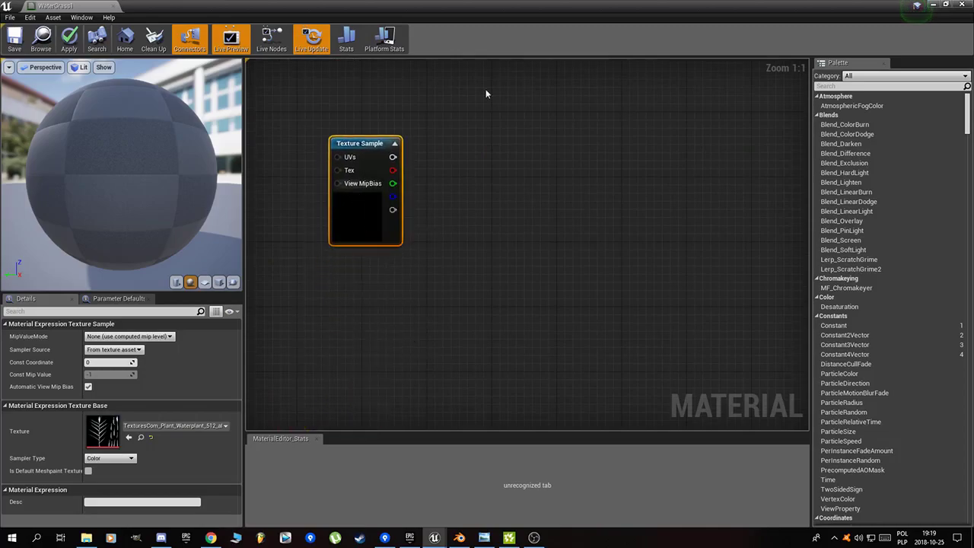
pyautogui.moveTo(367, 226); pyautogui.dragTo(525, 264, button='right')
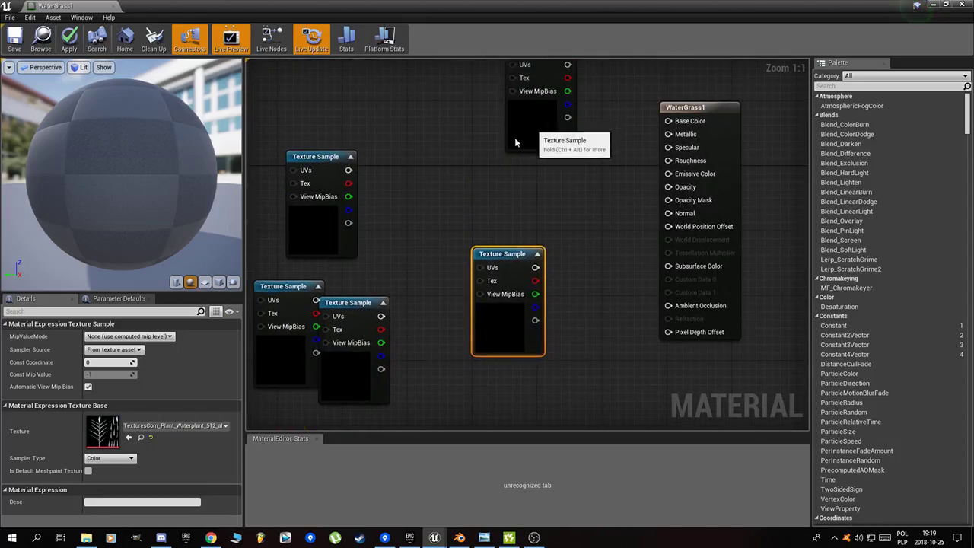
# Step: Wire the grass colour texture into Base Color and preview it on a flat plane
pyautogui.moveTo(567, 127); pyautogui.dragTo(495, 163)
pyautogui.moveTo(565, 159); pyautogui.dragTo(511, 209, button='right')
pyautogui.moveTo(438, 157)
pyautogui.mouseDown()
pyautogui.moveTo(481, 145)
pyautogui.moveTo(607, 184)
pyautogui.mouseUp()
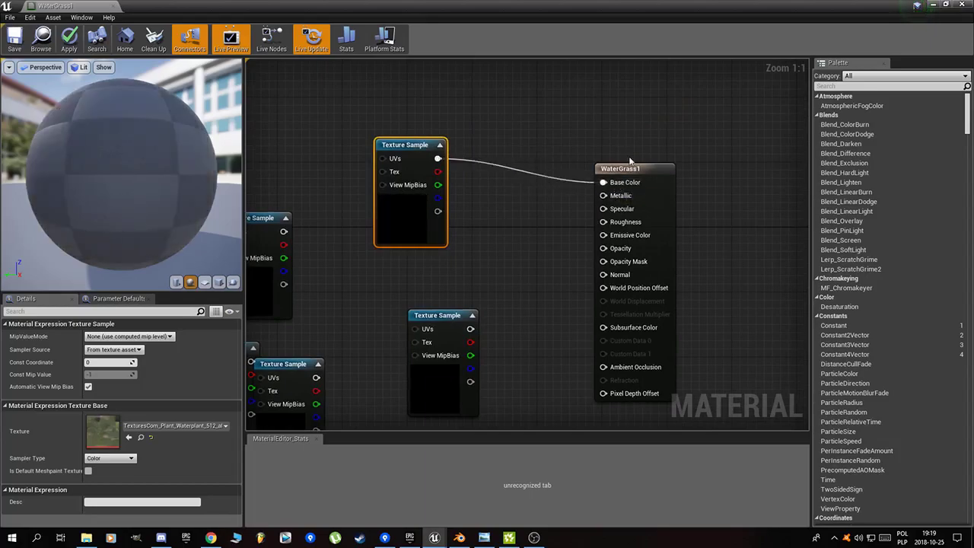
pyautogui.moveTo(422, 203); pyautogui.dragTo(422, 179)
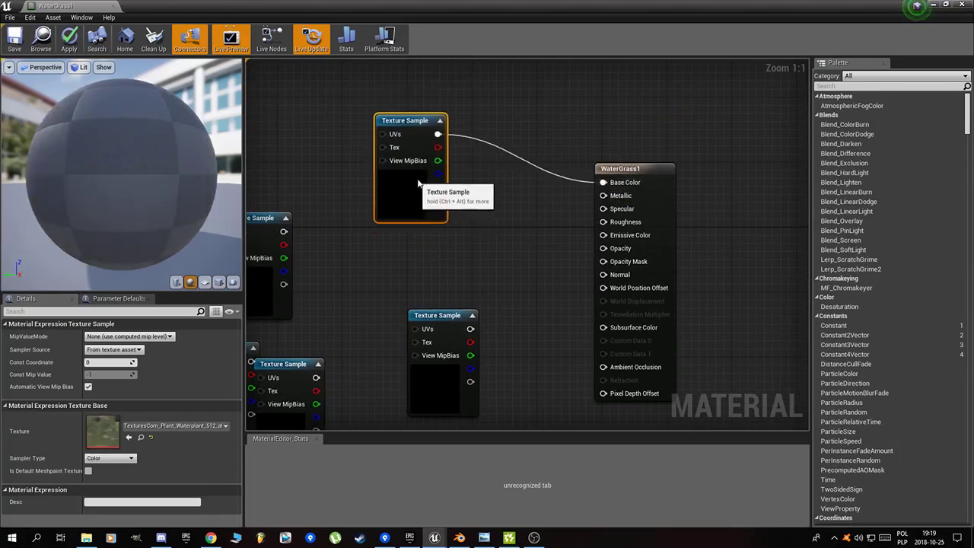
pyautogui.click(205, 281)
pyautogui.moveTo(119, 150)
pyautogui.mouseDown()
pyautogui.moveTo(175, 150)
pyautogui.moveTo(152, 172)
pyautogui.moveTo(175, 162)
pyautogui.moveTo(114, 168)
pyautogui.mouseUp()
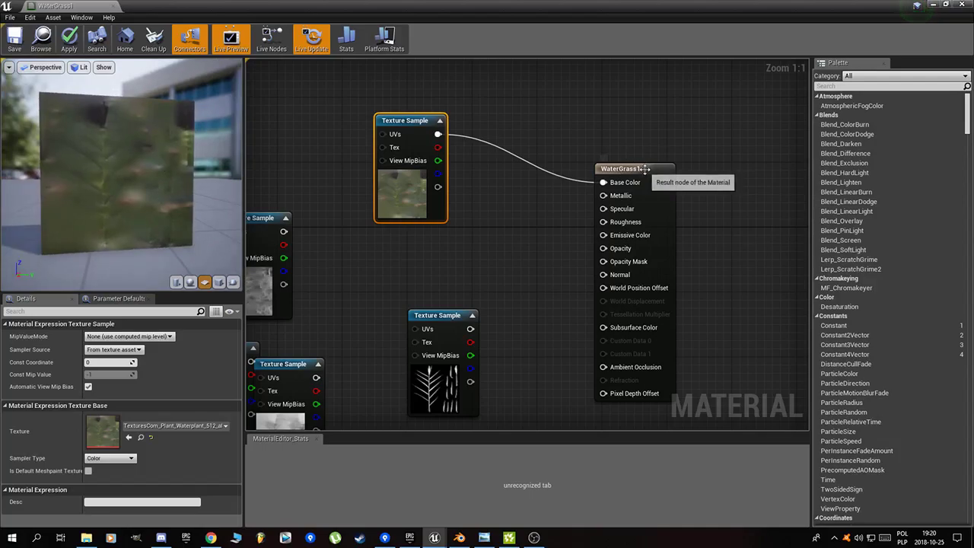
pyautogui.moveTo(644, 168)
pyautogui.mouseDown()
pyautogui.moveTo(623, 151)
pyautogui.moveTo(665, 142)
pyautogui.mouseUp()
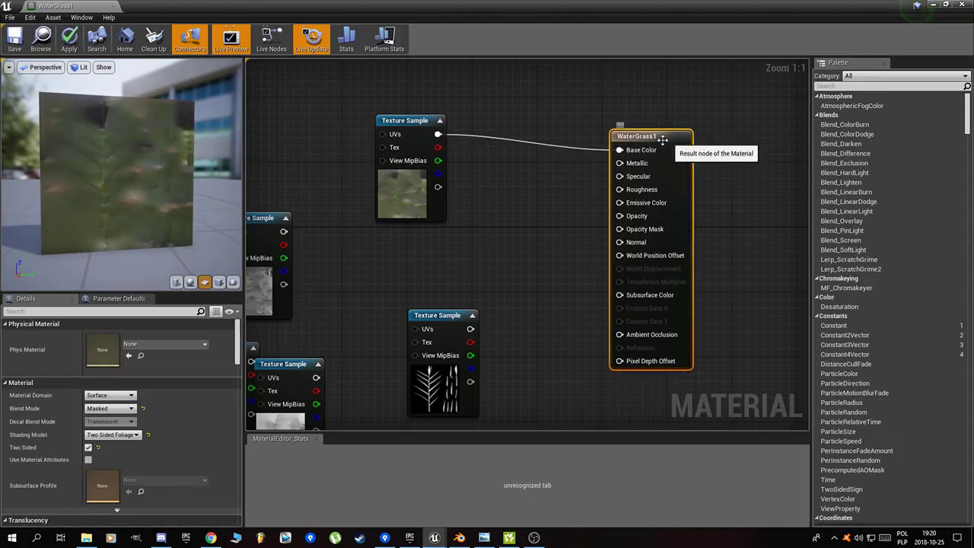
pyautogui.click(125, 408)
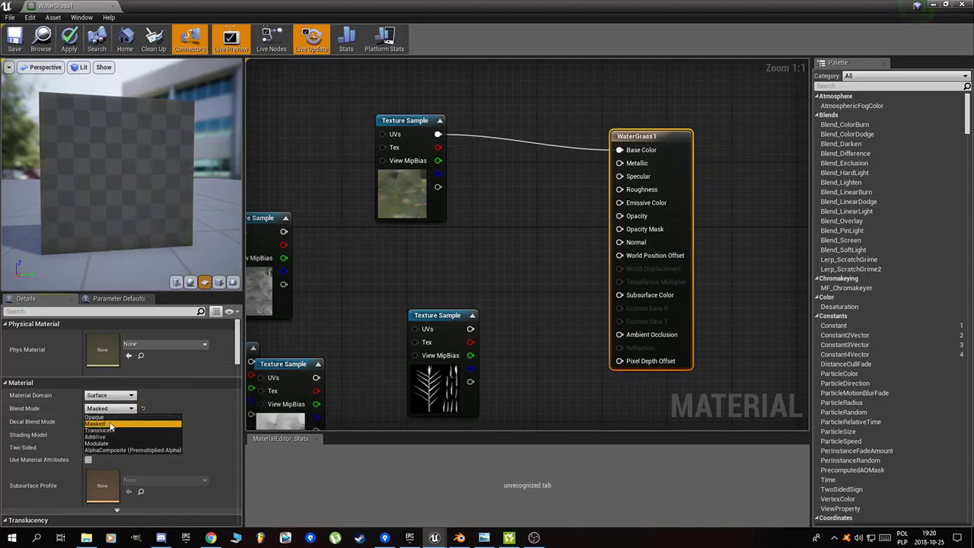
pyautogui.click(124, 426)
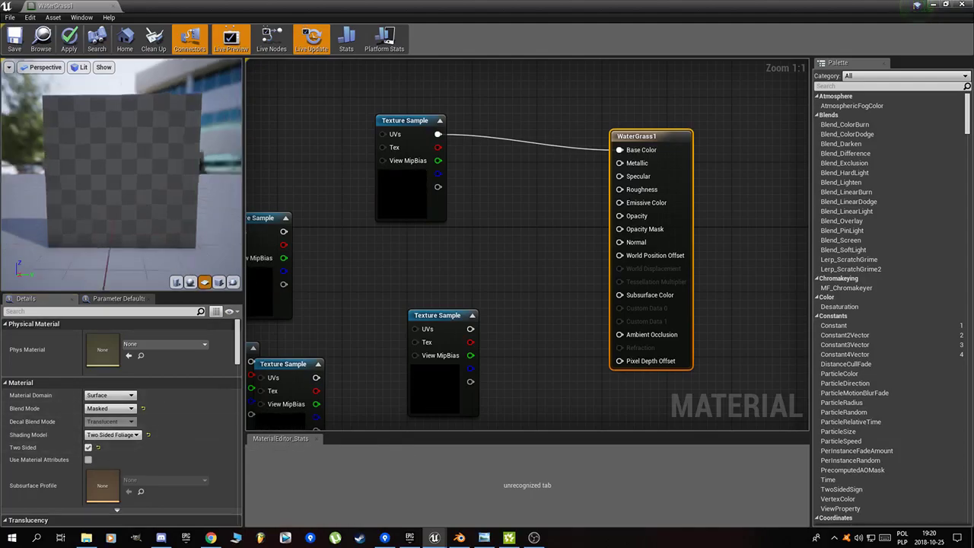
# Step: Place the mask sample under the colour sample and wire it into Opacity Mask
pyautogui.moveTo(479, 274); pyautogui.dragTo(493, 234, button='right')
pyautogui.moveTo(465, 329); pyautogui.dragTo(456, 273)
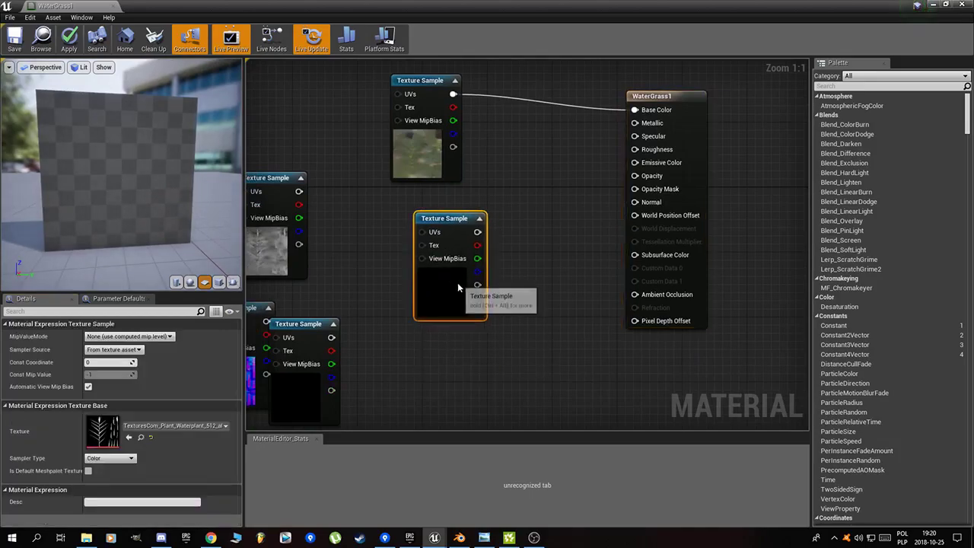
pyautogui.moveTo(459, 261); pyautogui.dragTo(530, 302, button='right')
pyautogui.moveTo(475, 284); pyautogui.dragTo(450, 253)
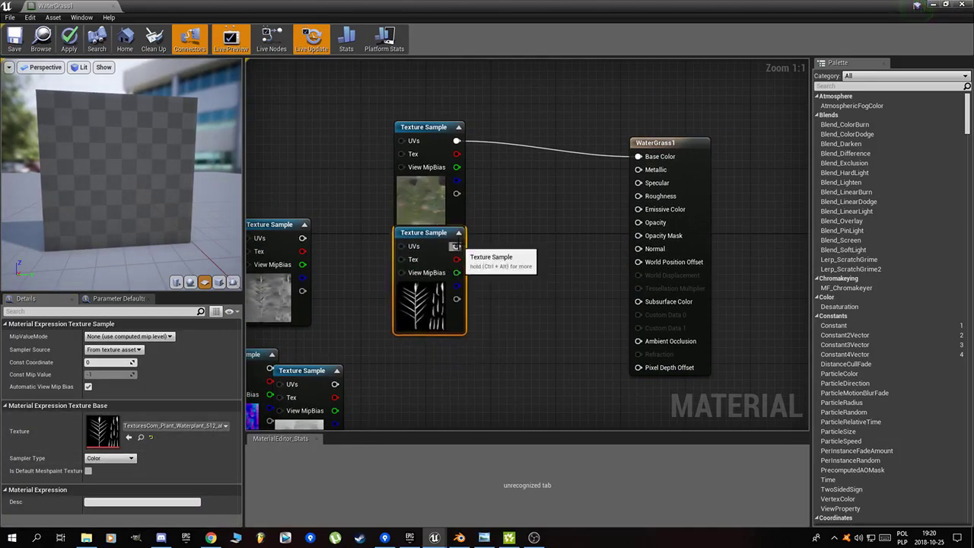
pyautogui.moveTo(455, 246); pyautogui.dragTo(652, 238)
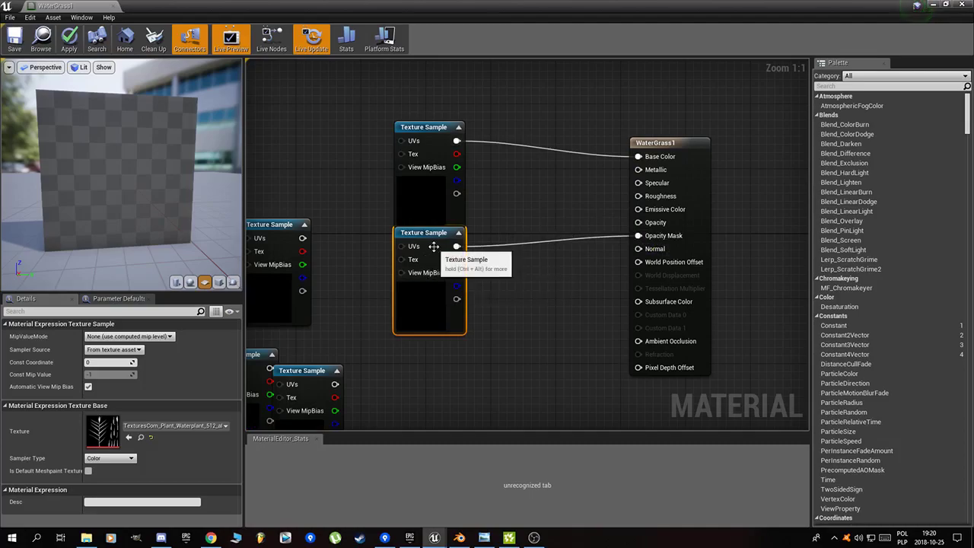
pyautogui.moveTo(432, 249); pyautogui.dragTo(432, 258)
# Step: Inspect the cut-out blades up close, then move the normal-map sample beside the others
pyautogui.moveTo(102, 189)
pyautogui.mouseDown()
pyautogui.moveTo(129, 189)
pyautogui.moveTo(106, 189)
pyautogui.mouseUp()
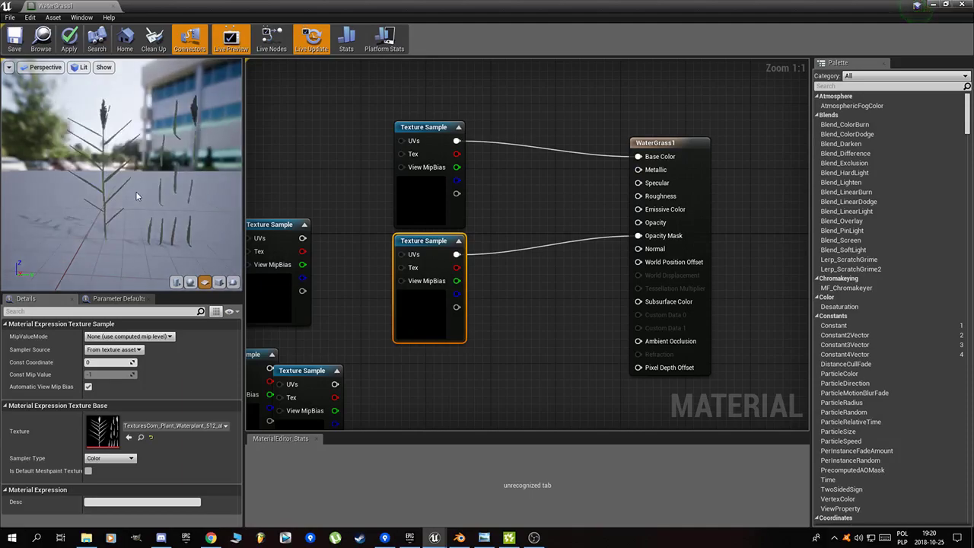
pyautogui.moveTo(93, 197)
pyautogui.mouseDown()
pyautogui.moveTo(99, 228)
pyautogui.moveTo(129, 183)
pyautogui.mouseUp()
pyautogui.moveTo(247, 372); pyautogui.dragTo(327, 314, button='right')
pyautogui.click(335, 300)
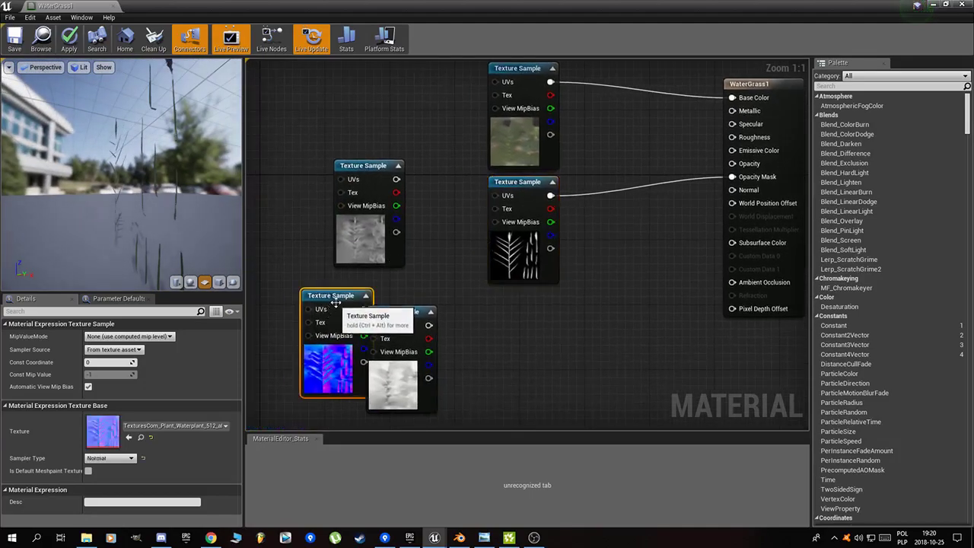
pyautogui.moveTo(334, 300); pyautogui.dragTo(520, 292)
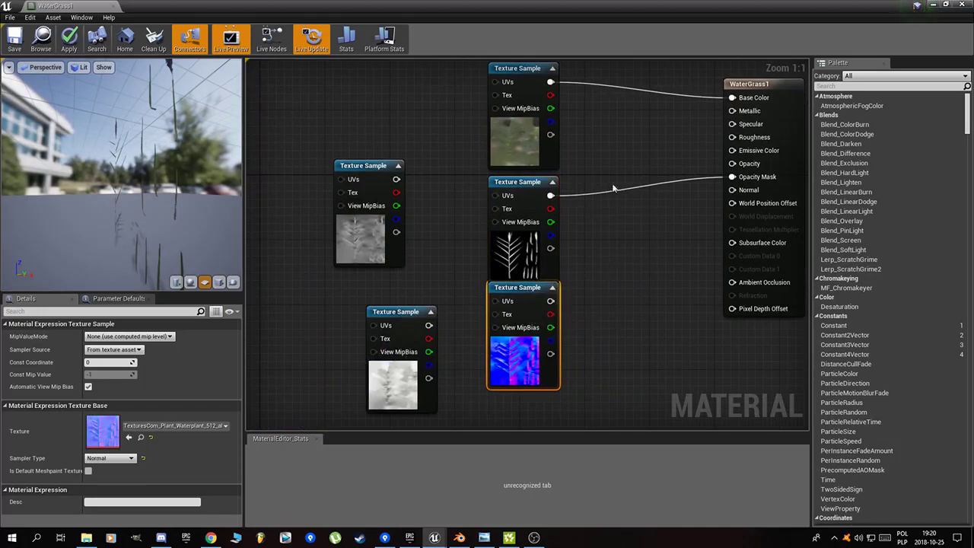
# Step: Add a Multiply node fed by the normal-map sample and route its output onward to Normal
pyautogui.click(624, 242)
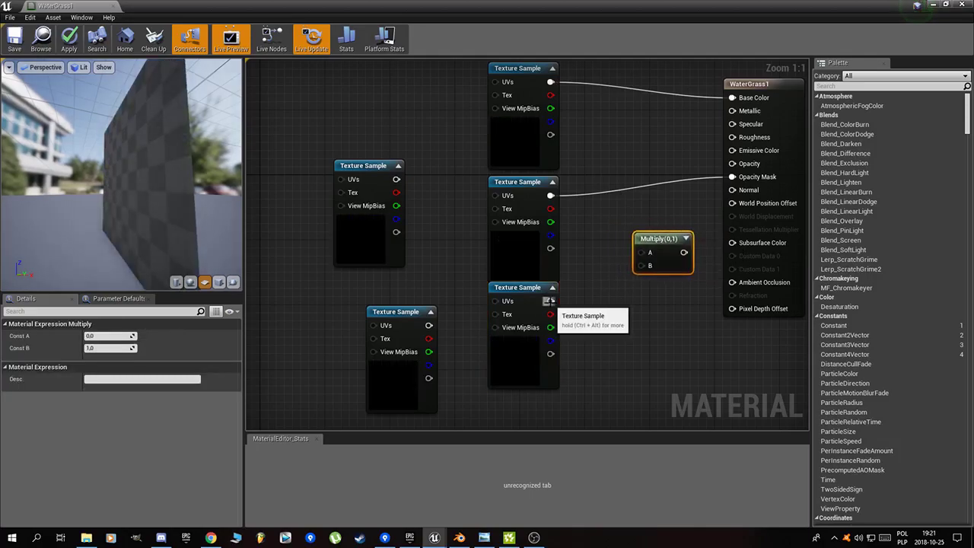
pyautogui.moveTo(548, 300); pyautogui.dragTo(642, 251)
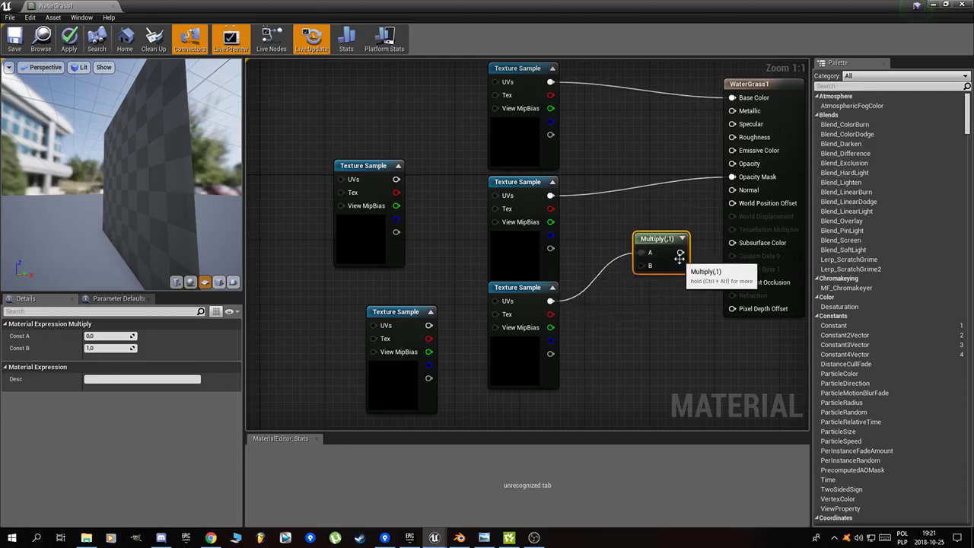
pyautogui.moveTo(681, 252); pyautogui.dragTo(732, 189)
# Step: Add a TwoSidedSign node, wire it into Multiply's B input, and orbit the preview
pyautogui.rightClick(601, 312)
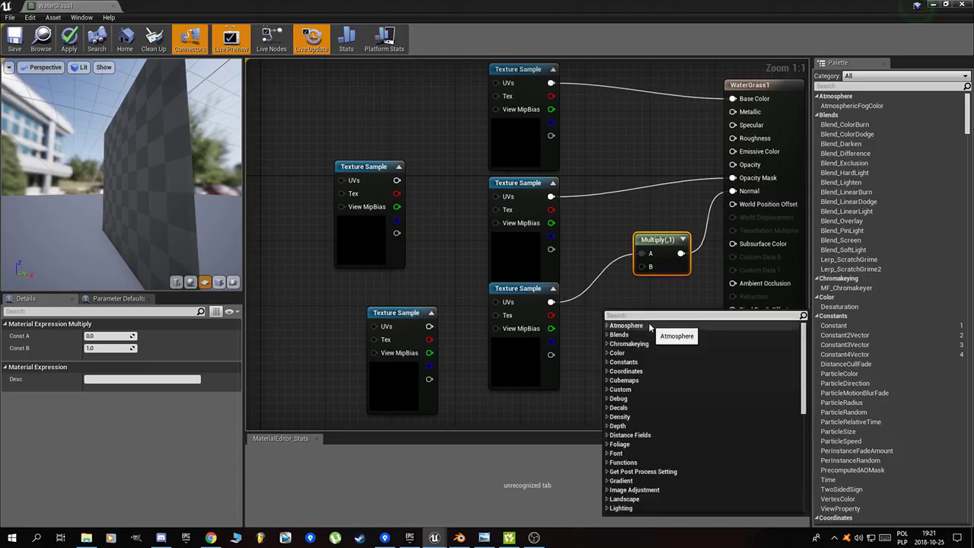
pyautogui.write('tw')
pyautogui.click(641, 335)
pyautogui.moveTo(632, 323); pyautogui.dragTo(622, 335)
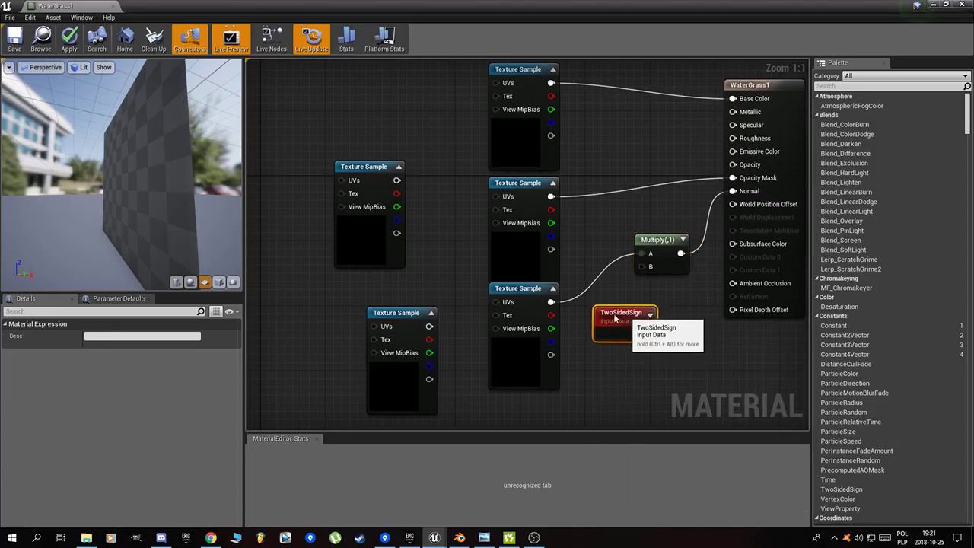
pyautogui.moveTo(629, 148); pyautogui.dragTo(577, 149, button='right')
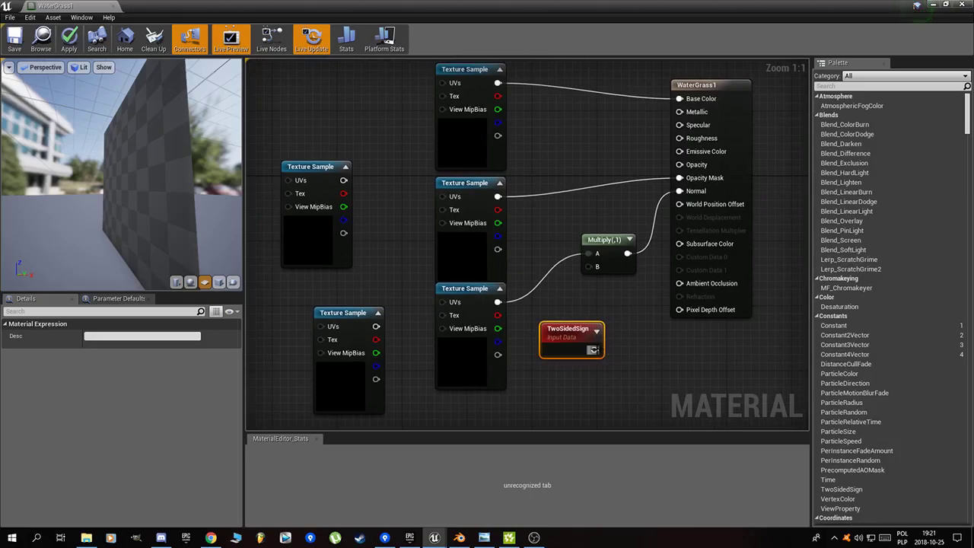
pyautogui.moveTo(593, 349); pyautogui.dragTo(587, 266)
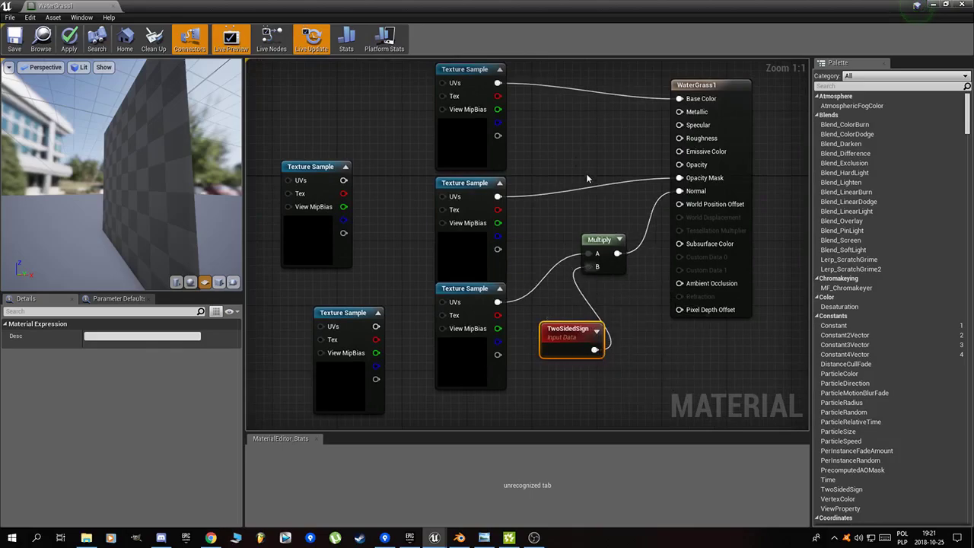
pyautogui.moveTo(587, 178); pyautogui.dragTo(612, 215, button='right')
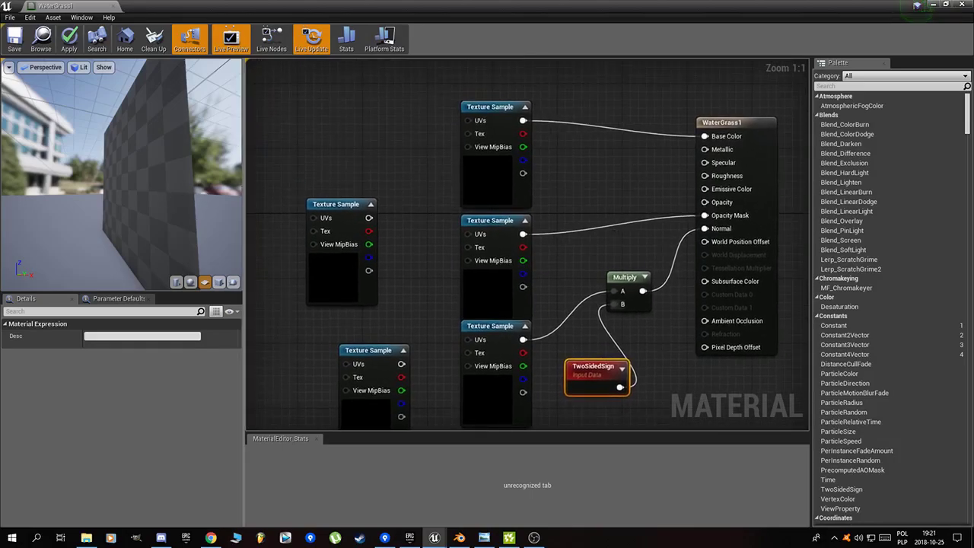
pyautogui.moveTo(122, 175)
pyautogui.mouseDown()
pyautogui.moveTo(198, 175)
pyautogui.moveTo(91, 175)
pyautogui.moveTo(144, 175)
pyautogui.moveTo(76, 190)
pyautogui.moveTo(121, 190)
pyautogui.mouseUp()
pyautogui.moveTo(273, 228); pyautogui.dragTo(336, 236, button='right')
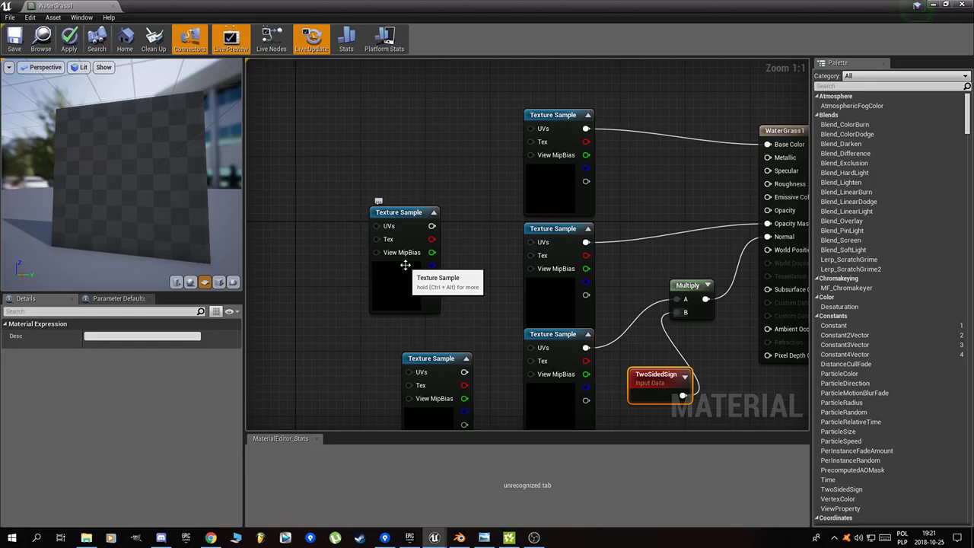
# Step: Place a Constant node, connect it to Specular and set its value to 0.05
pyautogui.moveTo(181, 218); pyautogui.dragTo(129, 212)
pyautogui.moveTo(705, 177); pyautogui.dragTo(595, 184, button='right')
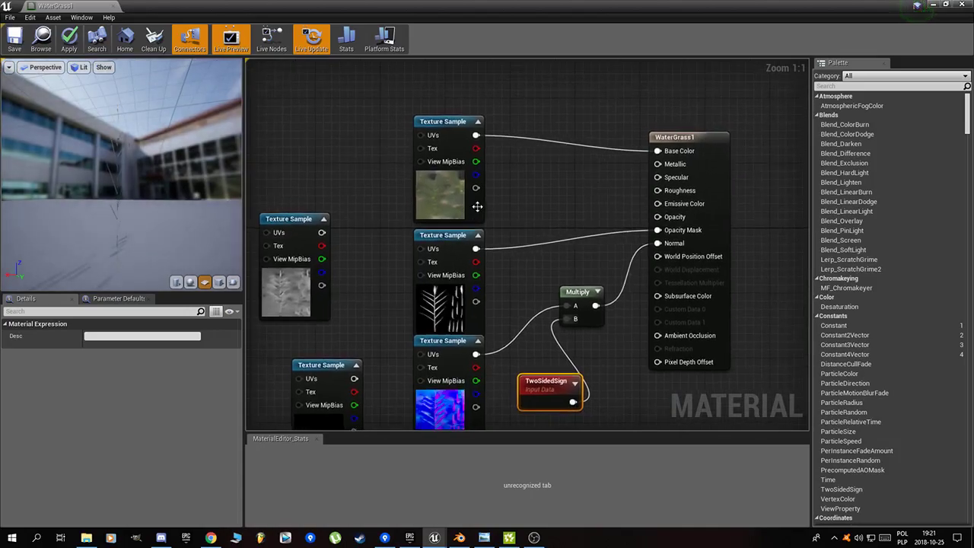
pyautogui.click(576, 183)
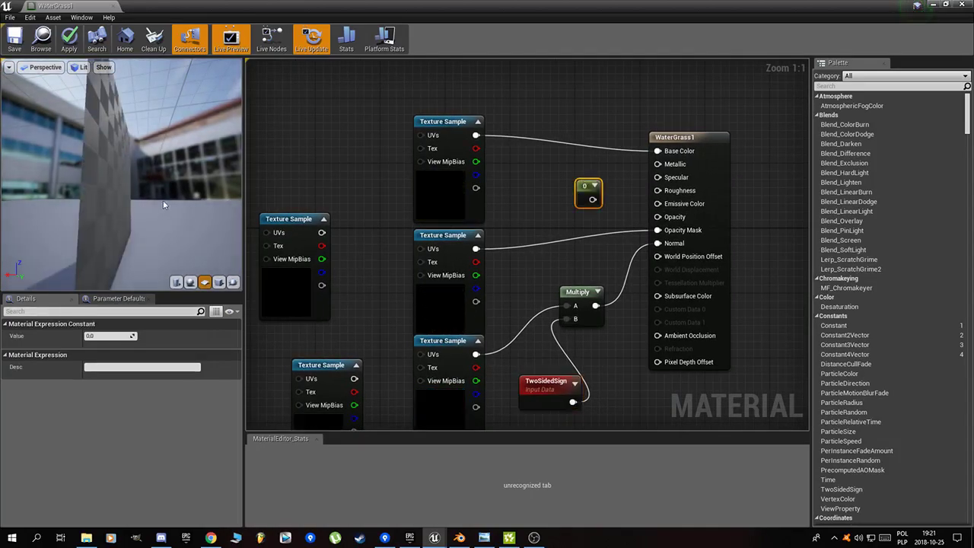
pyautogui.moveTo(591, 200); pyautogui.dragTo(669, 179)
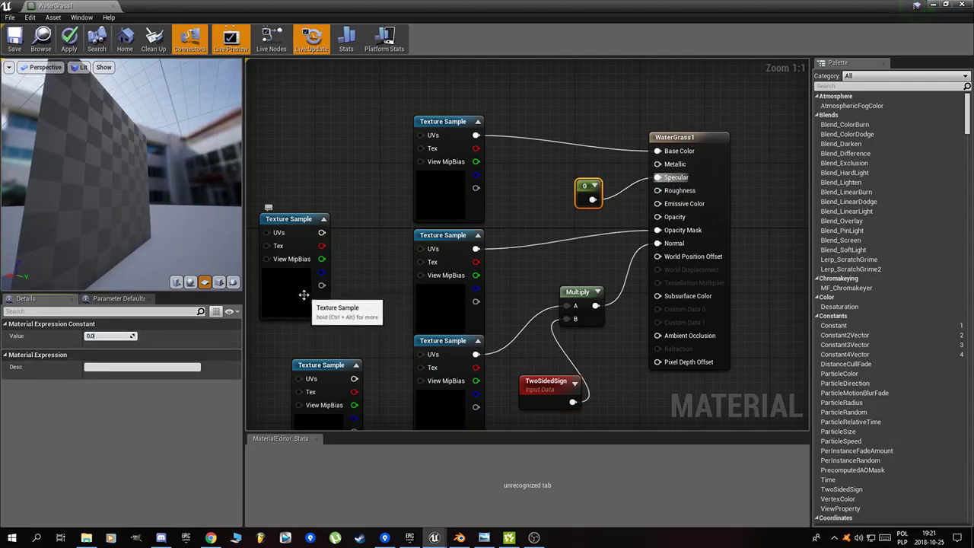
pyautogui.write('5')
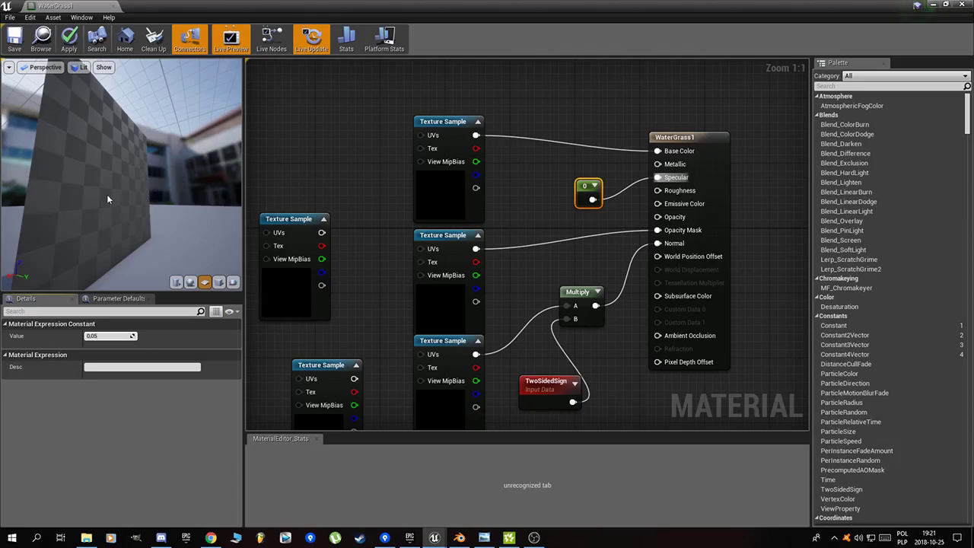
pyautogui.press('Return')
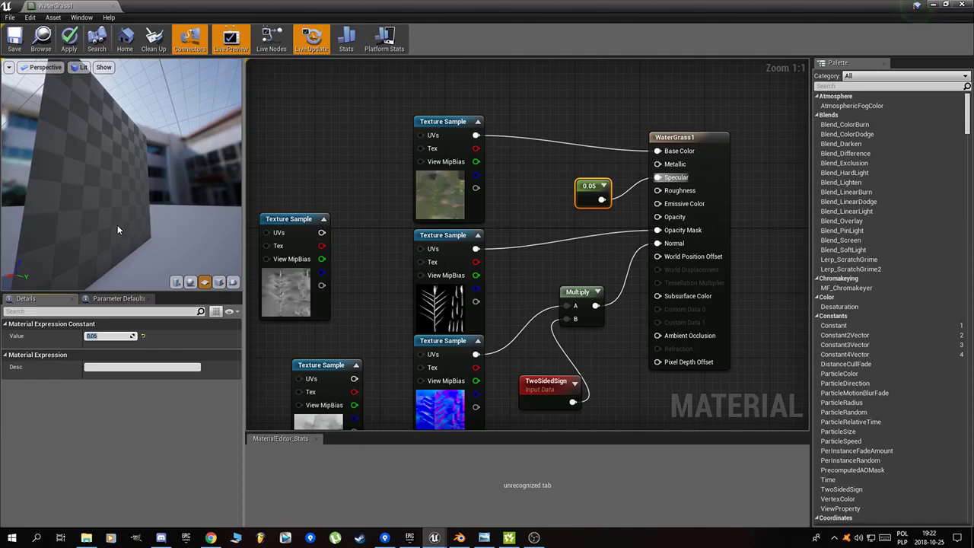
# Step: Orbit the preview around the grass toward the building and move the left Texture Sample up
pyautogui.moveTo(117, 224); pyautogui.dragTo(191, 228)
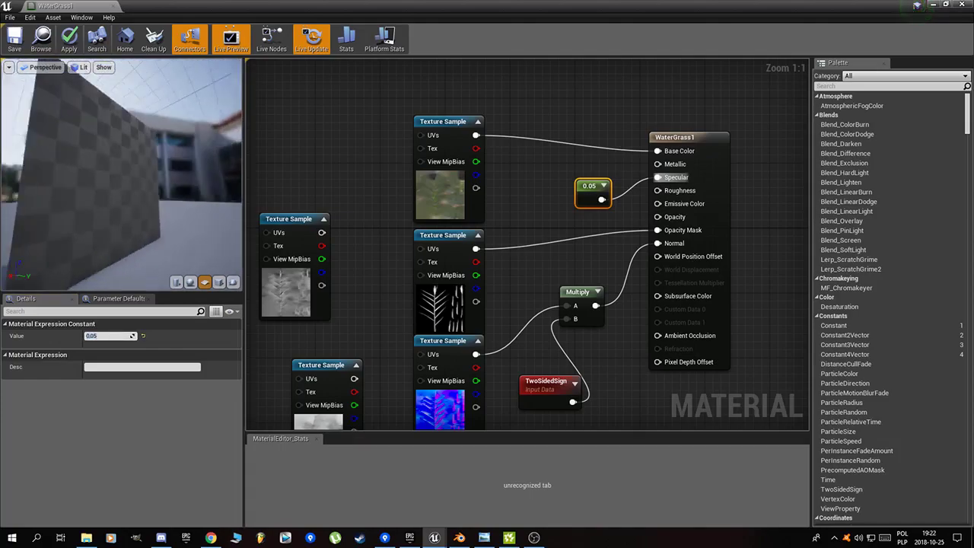
pyautogui.moveTo(87, 209)
pyautogui.mouseDown()
pyautogui.moveTo(129, 205)
pyautogui.moveTo(84, 207)
pyautogui.mouseUp()
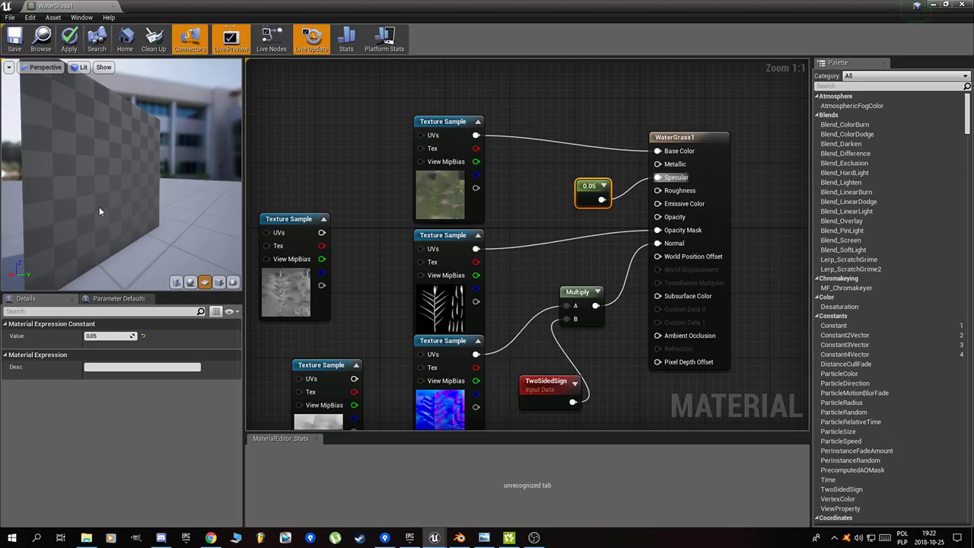
pyautogui.moveTo(95, 207)
pyautogui.mouseDown()
pyautogui.moveTo(137, 183)
pyautogui.moveTo(114, 201)
pyautogui.moveTo(121, 191)
pyautogui.mouseUp()
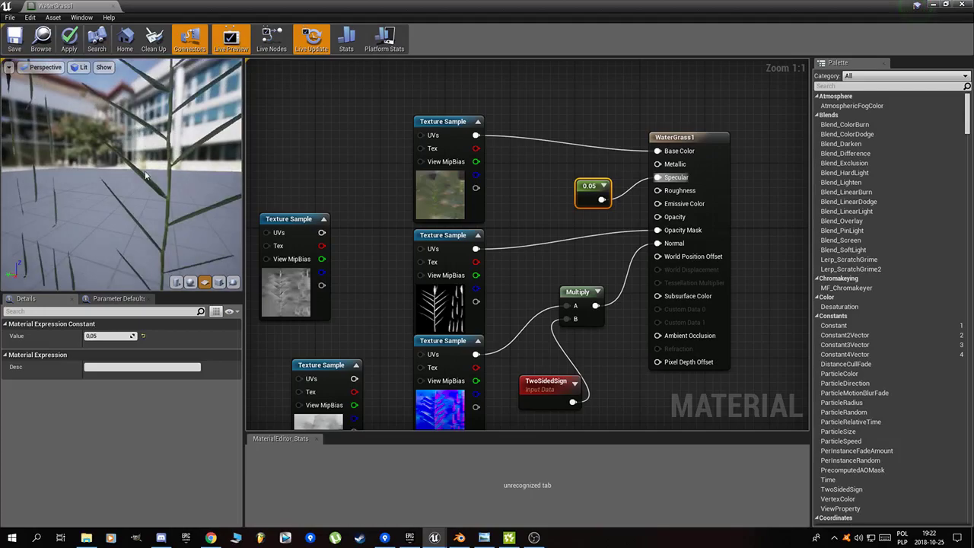
pyautogui.moveTo(293, 302); pyautogui.dragTo(317, 251)
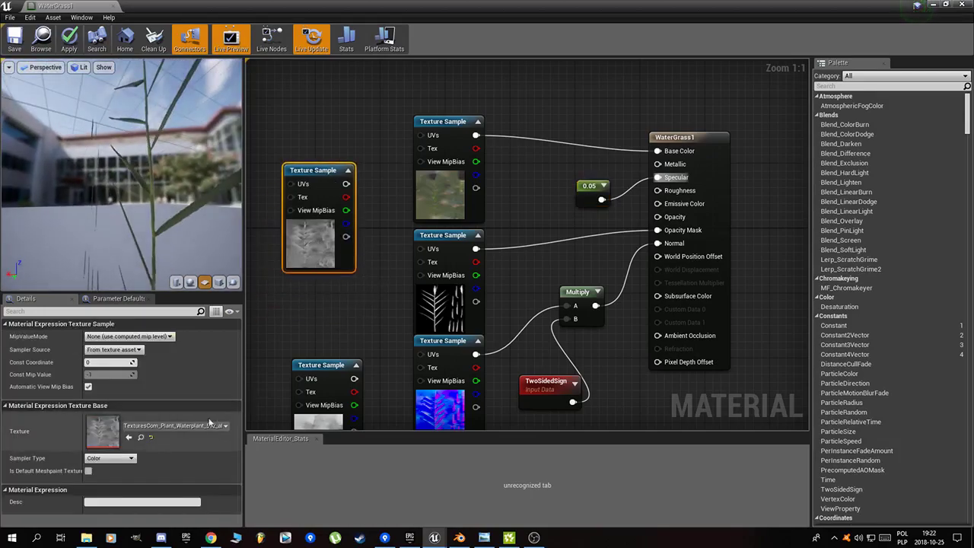
# Step: Rearrange the spare texture samples and wire the grass texture into Roughness
pyautogui.moveTo(329, 394); pyautogui.dragTo(328, 340)
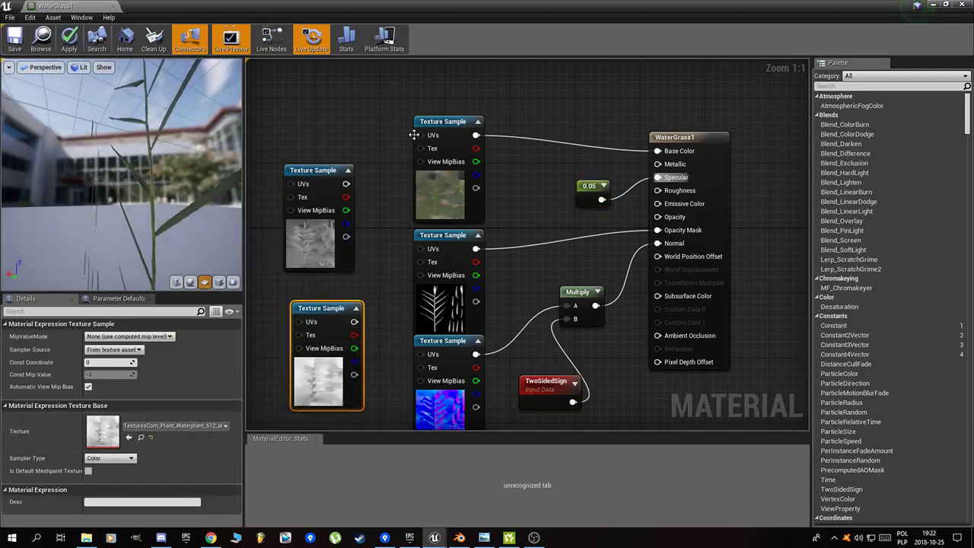
pyautogui.moveTo(346, 255)
pyautogui.mouseDown()
pyautogui.moveTo(411, 306)
pyautogui.moveTo(335, 420)
pyautogui.moveTo(303, 163)
pyautogui.mouseUp()
pyautogui.moveTo(352, 274); pyautogui.dragTo(326, 365, button='right')
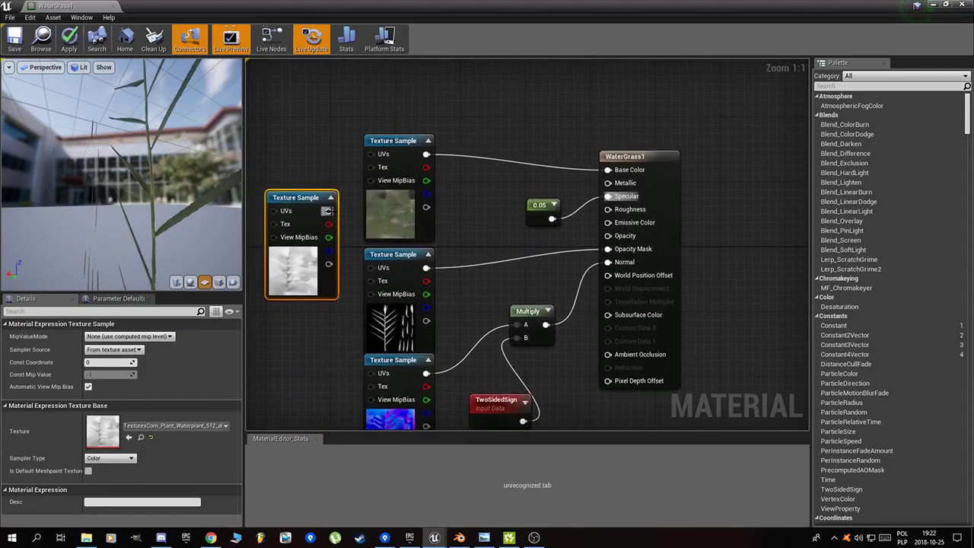
pyautogui.moveTo(328, 211); pyautogui.dragTo(608, 209)
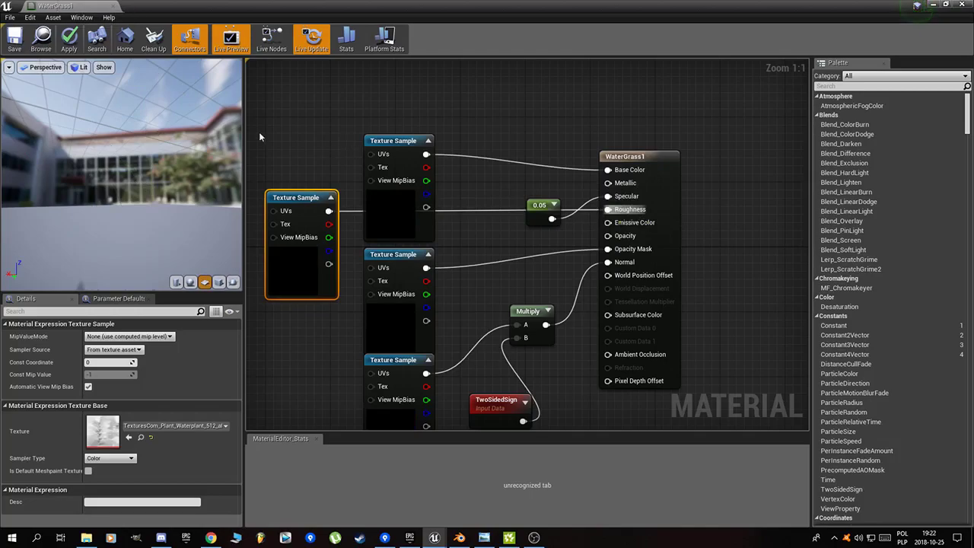
pyautogui.moveTo(123, 113); pyautogui.dragTo(123, 112)
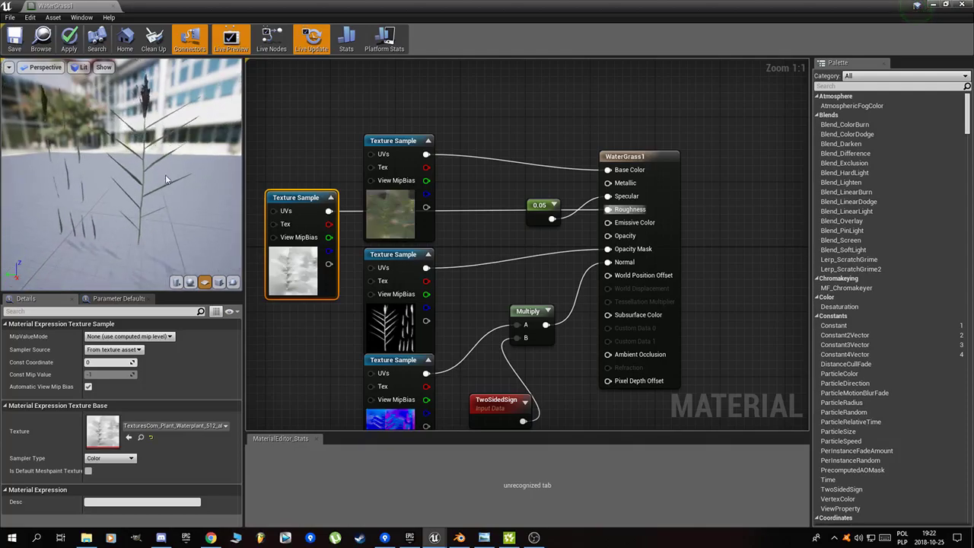
pyautogui.moveTo(165, 174); pyautogui.dragTo(198, 174)
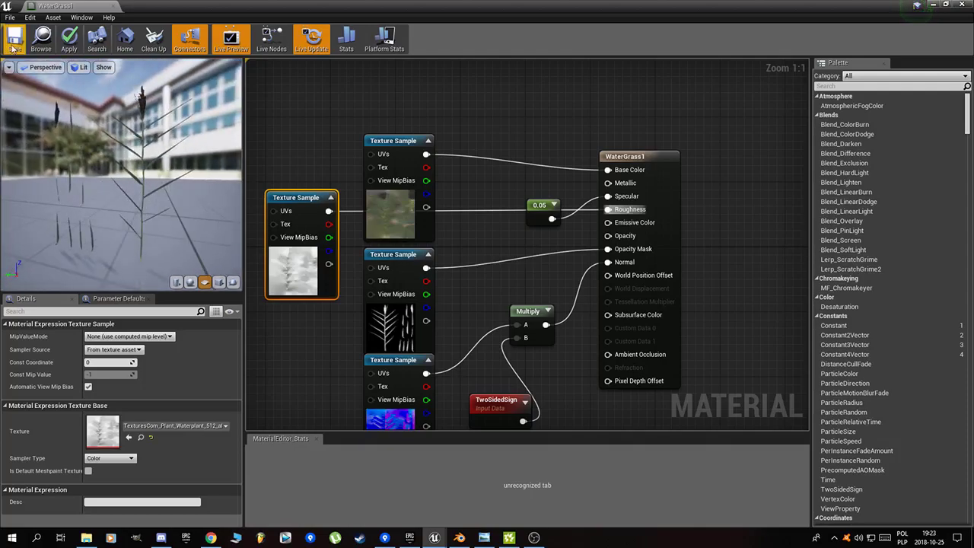
# Step: Apply and save WaterGrass1, close its editor, and fly the level camera to the grass
pyautogui.click(14, 46)
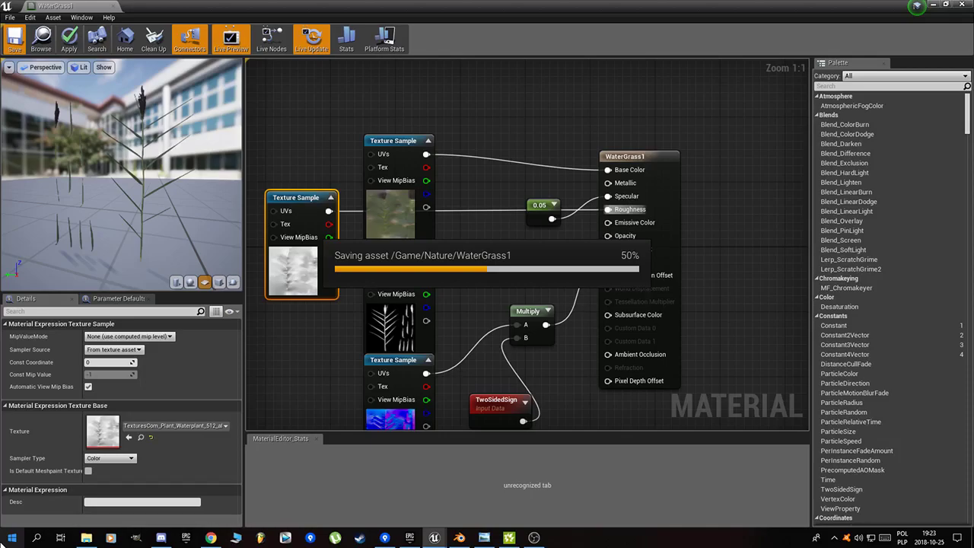
pyautogui.click(114, 7)
pyautogui.press('w')
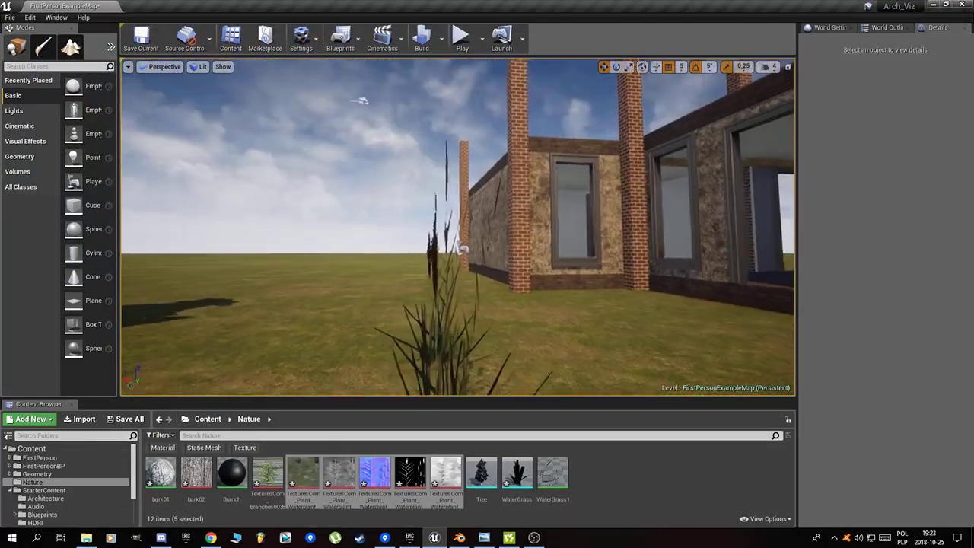
# Step: Swap the WaterGrass mesh's Element 0 material to WaterGrass1, then fly over to the tree
pyautogui.moveTo(456, 229); pyautogui.dragTo(456, 304, button='right')
pyautogui.moveTo(456, 228); pyautogui.dragTo(472, 229, button='right')
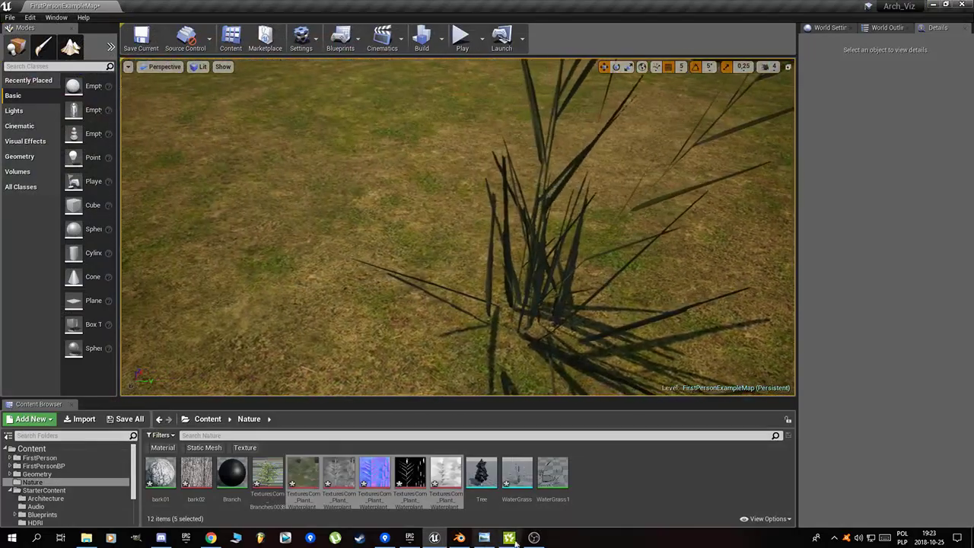
pyautogui.doubleClick(516, 472)
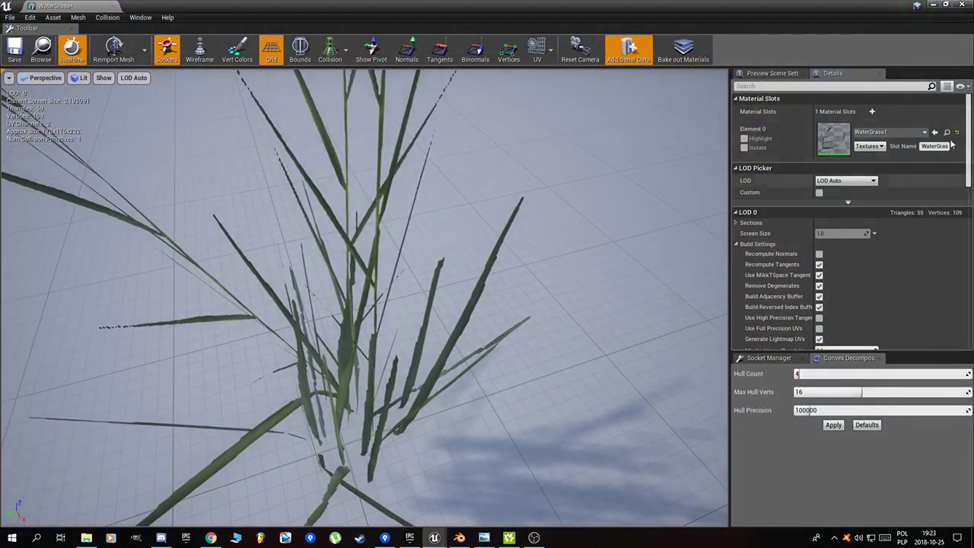
pyautogui.click(956, 132)
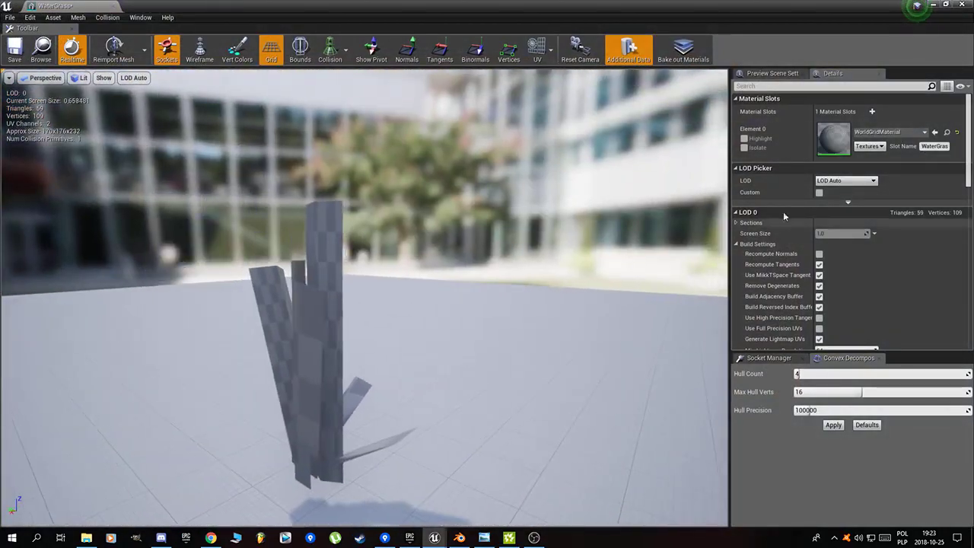
pyautogui.click(878, 132)
pyautogui.write('wate')
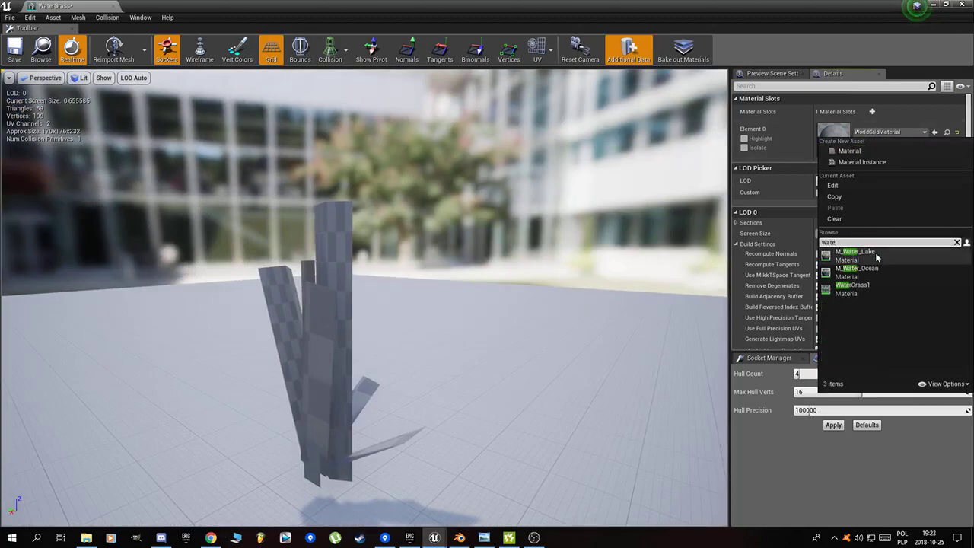
pyautogui.click(875, 284)
pyautogui.moveTo(366, 297); pyautogui.dragTo(426, 305)
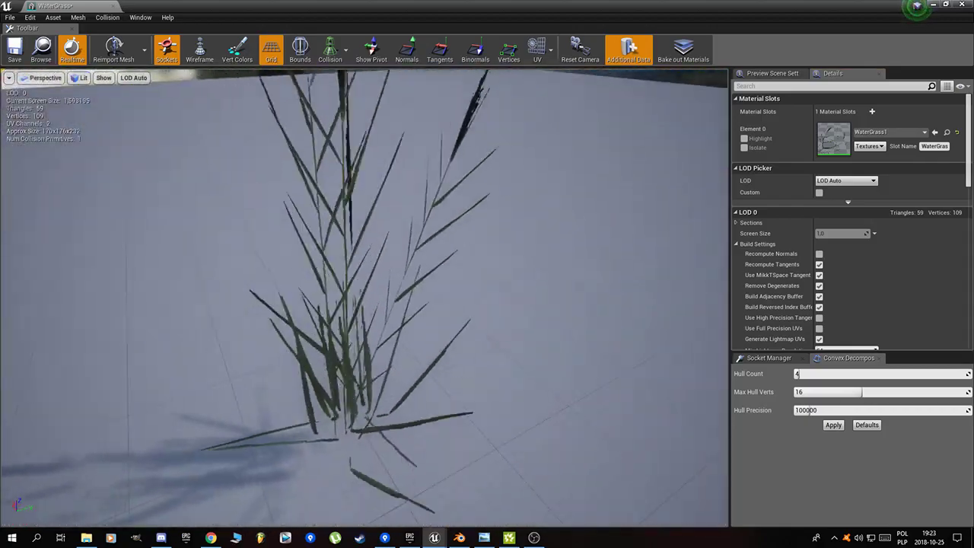
pyautogui.moveTo(426, 304); pyautogui.dragTo(2, 46)
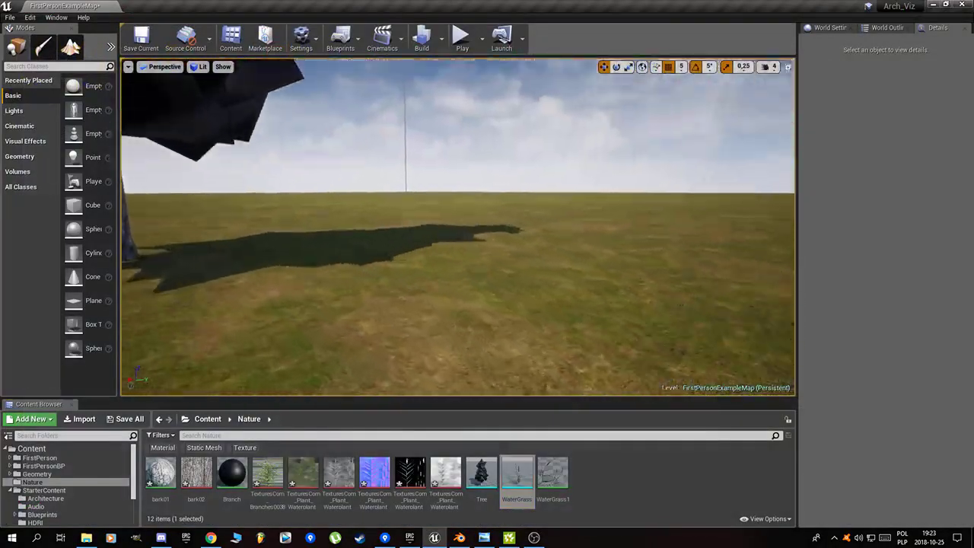
pyautogui.moveTo(456, 228)
pyautogui.mouseDown(button='right')
pyautogui.moveTo(709, 123)
pyautogui.moveTo(704, 295)
pyautogui.moveTo(533, 320)
pyautogui.mouseUp(button='right')
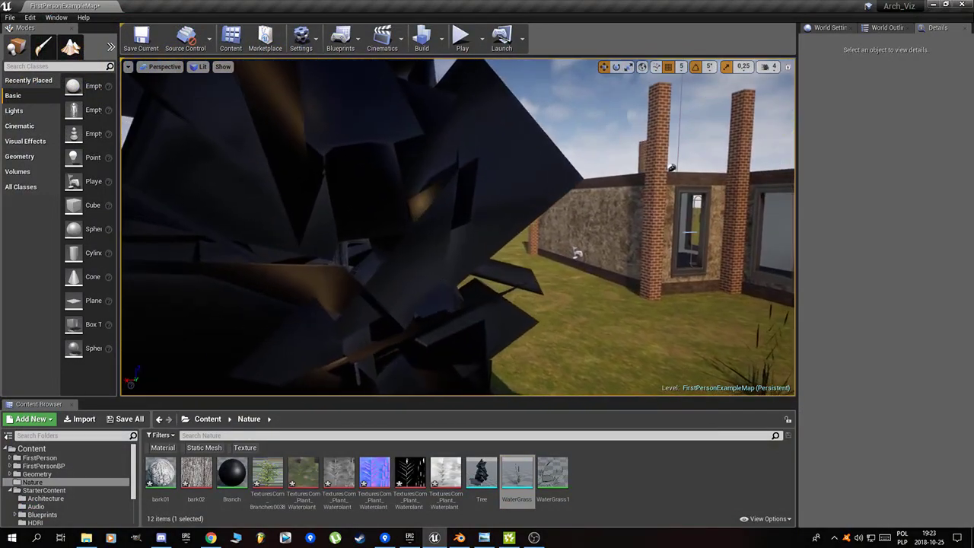
# Step: Open the Branch material, keep Blend Mode on Masked, and drag in the branches texture
pyautogui.doubleClick(231, 471)
pyautogui.moveTo(454, 192); pyautogui.dragTo(459, 193, button='right')
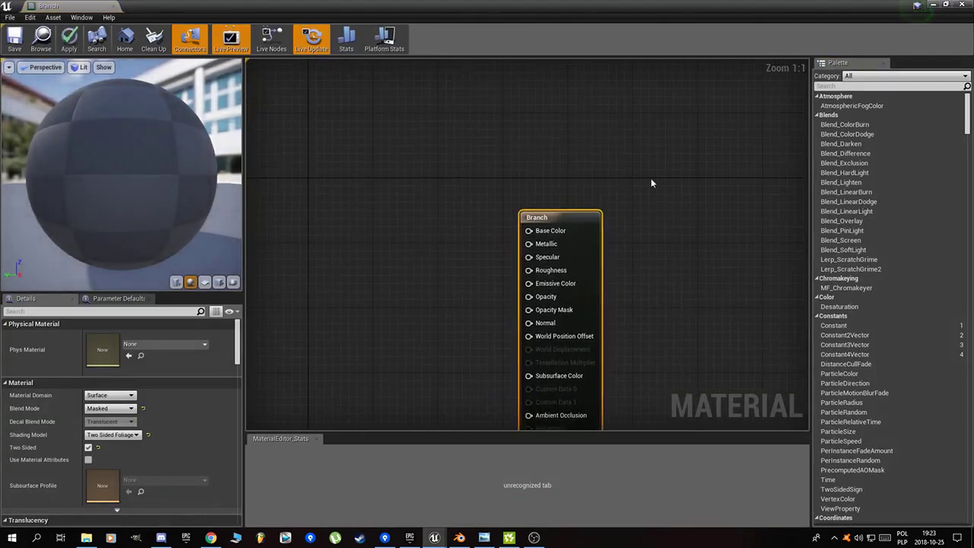
pyautogui.moveTo(576, 221); pyautogui.dragTo(593, 204)
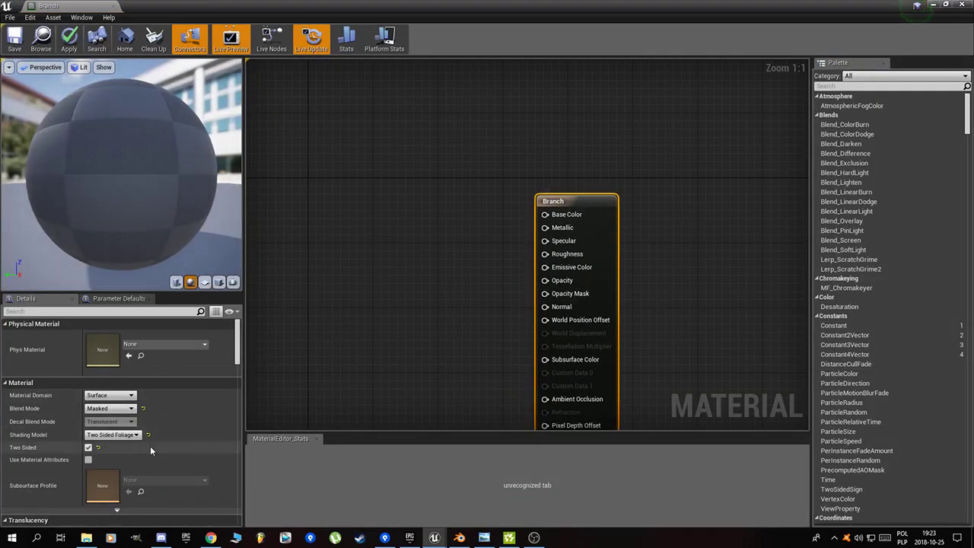
pyautogui.click(115, 408)
pyautogui.click(99, 423)
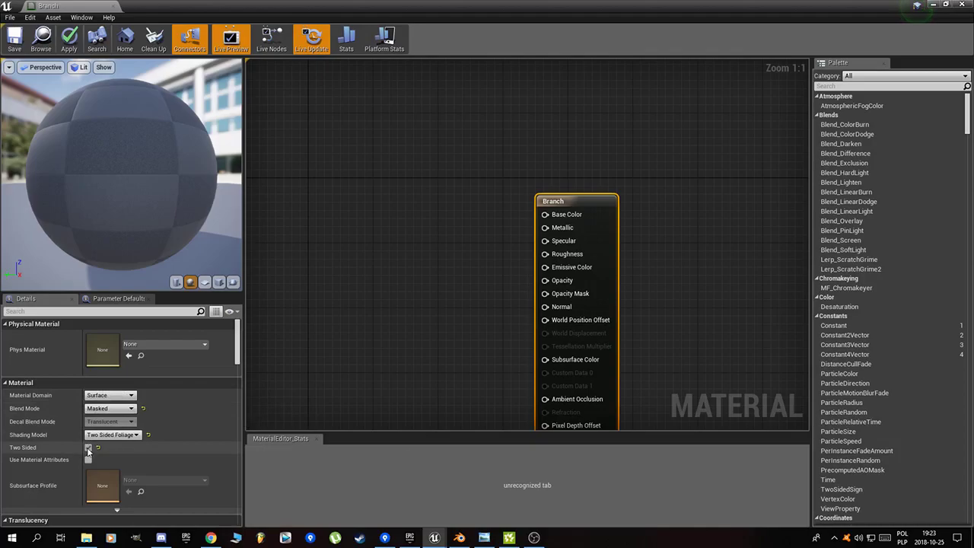
pyautogui.doubleClick(385, 13)
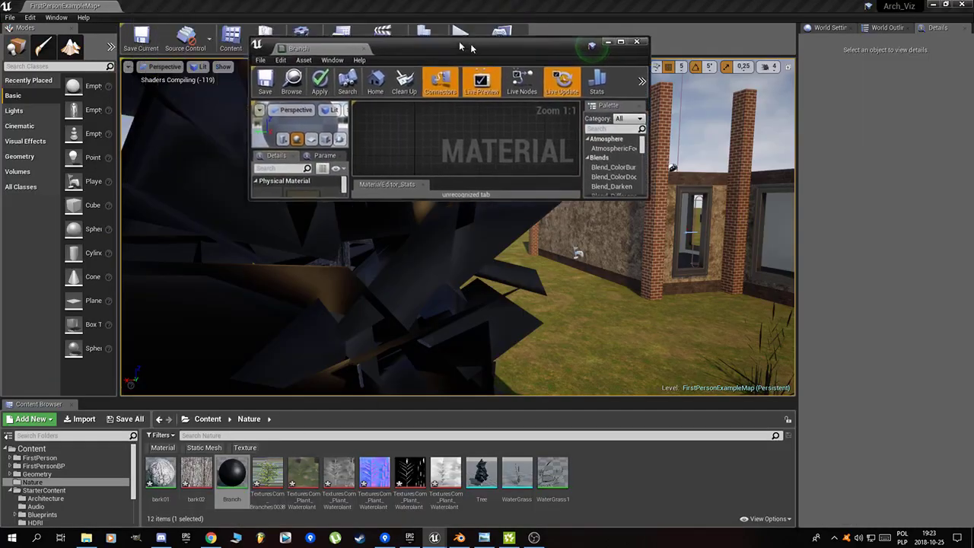
pyautogui.moveTo(268, 508); pyautogui.dragTo(487, 138)
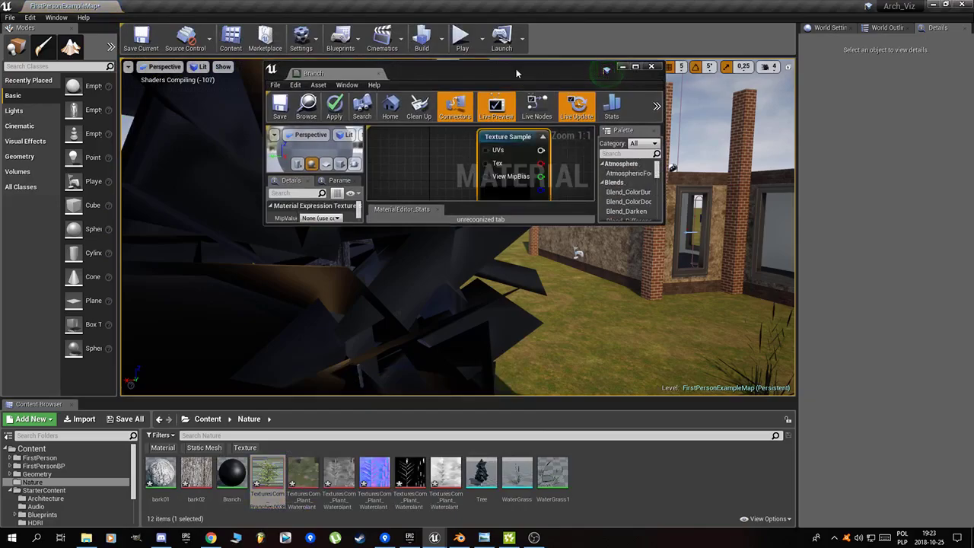
# Step: Wire the branches texture RGB into Base Color and preview it on a plane
pyautogui.doubleClick(516, 70)
pyautogui.moveTo(370, 174); pyautogui.dragTo(273, 331)
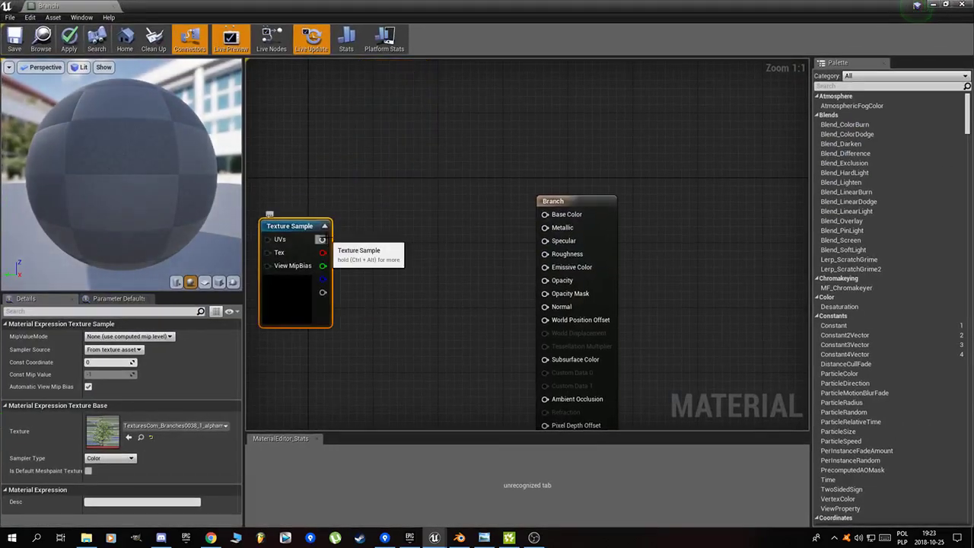
pyautogui.moveTo(321, 239)
pyautogui.mouseDown()
pyautogui.moveTo(596, 207)
pyautogui.moveTo(580, 231)
pyautogui.mouseUp()
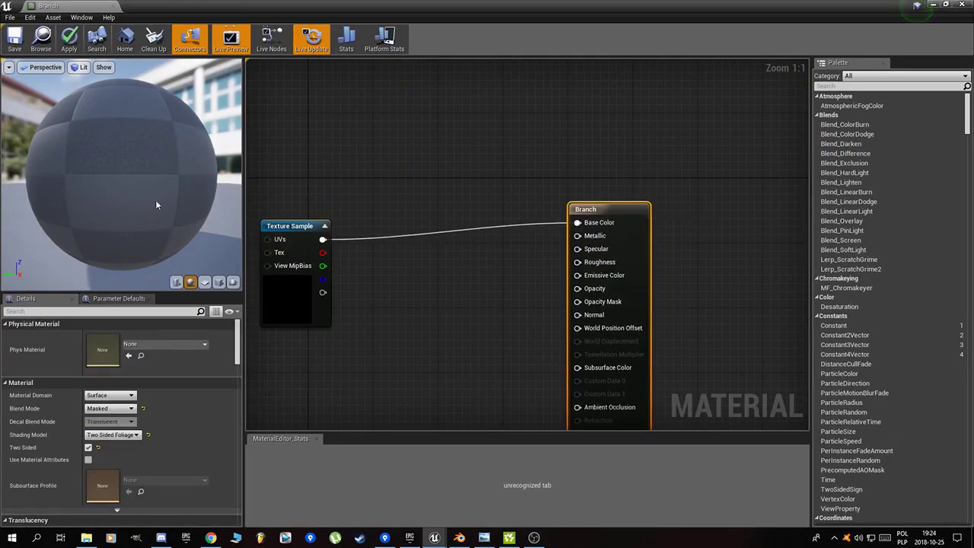
pyautogui.click(204, 282)
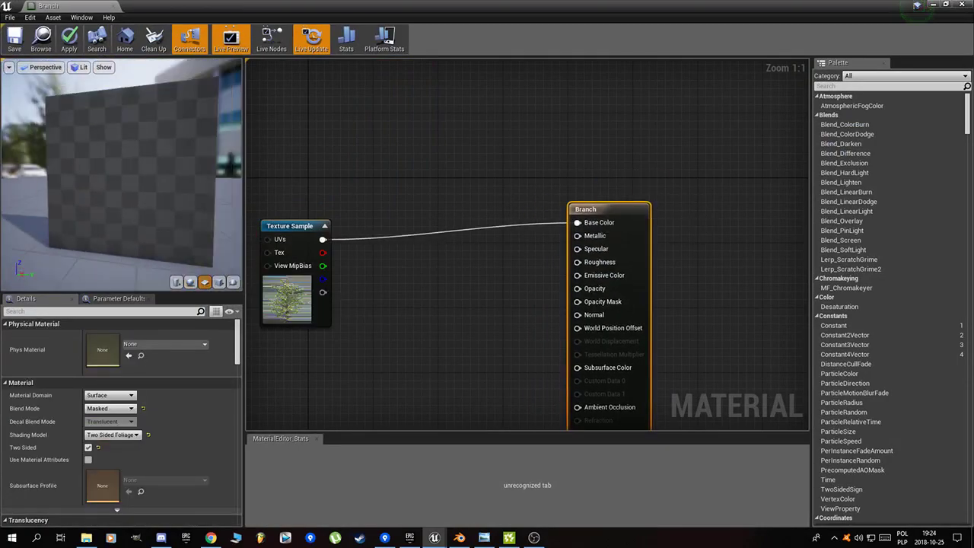
pyautogui.moveTo(114, 175)
pyautogui.mouseDown()
pyautogui.moveTo(92, 175)
pyautogui.moveTo(121, 137)
pyautogui.moveTo(122, 175)
pyautogui.moveTo(137, 160)
pyautogui.moveTo(98, 161)
pyautogui.mouseUp()
# Step: Connect the texture alpha to Opacity Mask and orbit the preview around the leafy tree
pyautogui.click(359, 286)
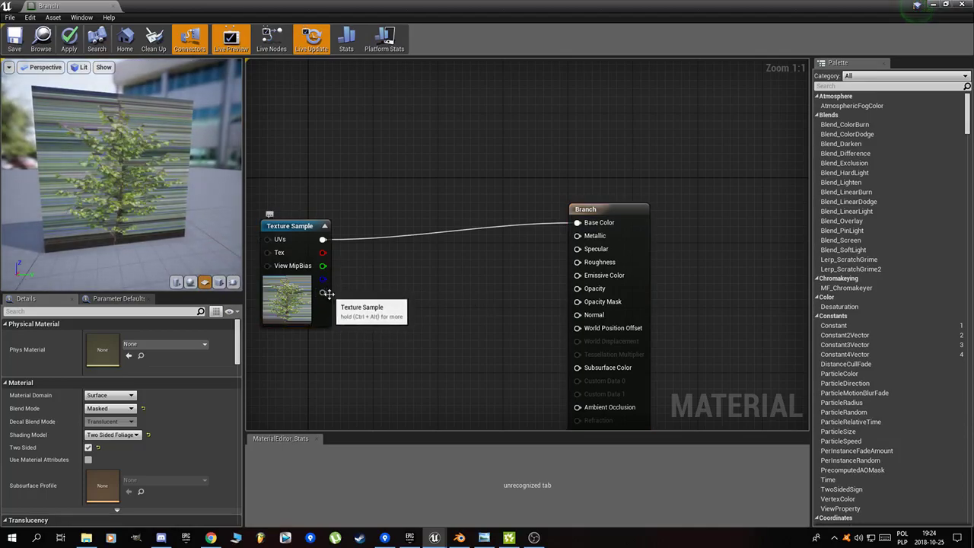
pyautogui.moveTo(321, 292); pyautogui.dragTo(596, 307)
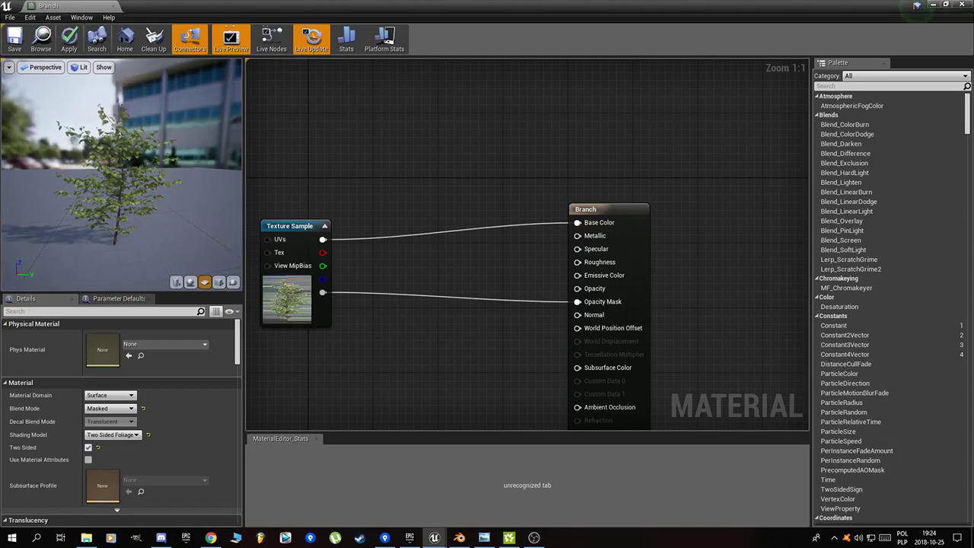
pyautogui.moveTo(122, 175); pyautogui.dragTo(182, 175)
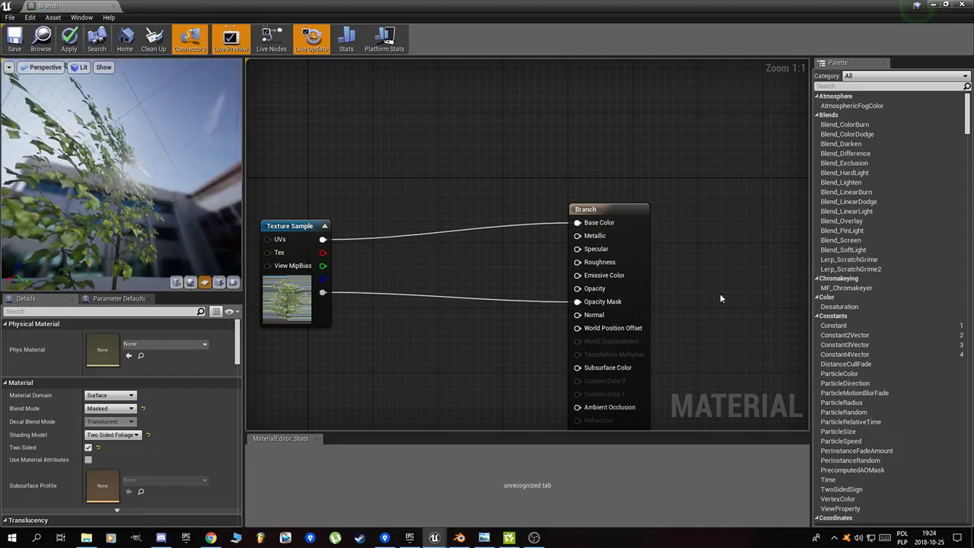
pyautogui.moveTo(81, 215); pyautogui.dragTo(104, 209)
pyautogui.moveTo(470, 285); pyautogui.dragTo(510, 294, button='right')
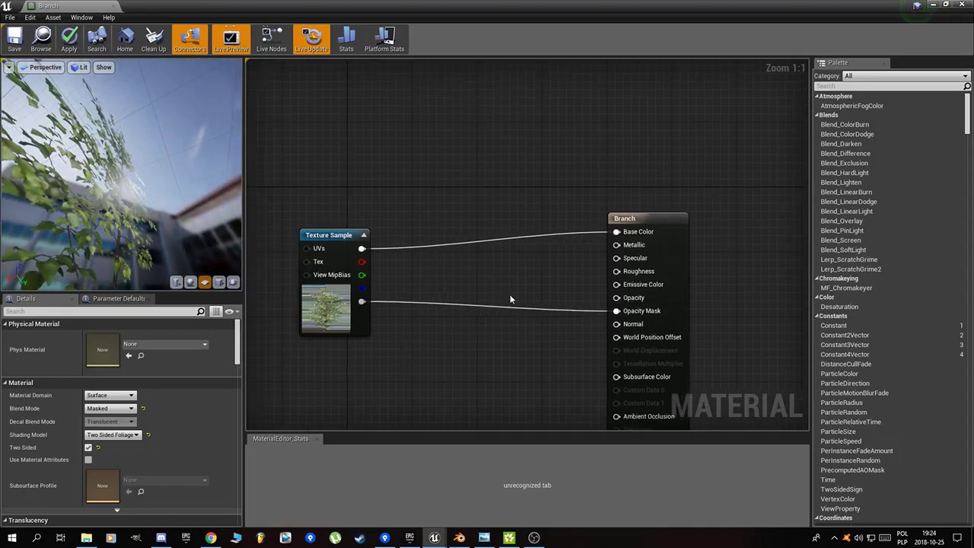
# Step: Wire a Constant of 0 into the Branch material's Specular and save it with Ctrl+S
pyautogui.click(511, 275)
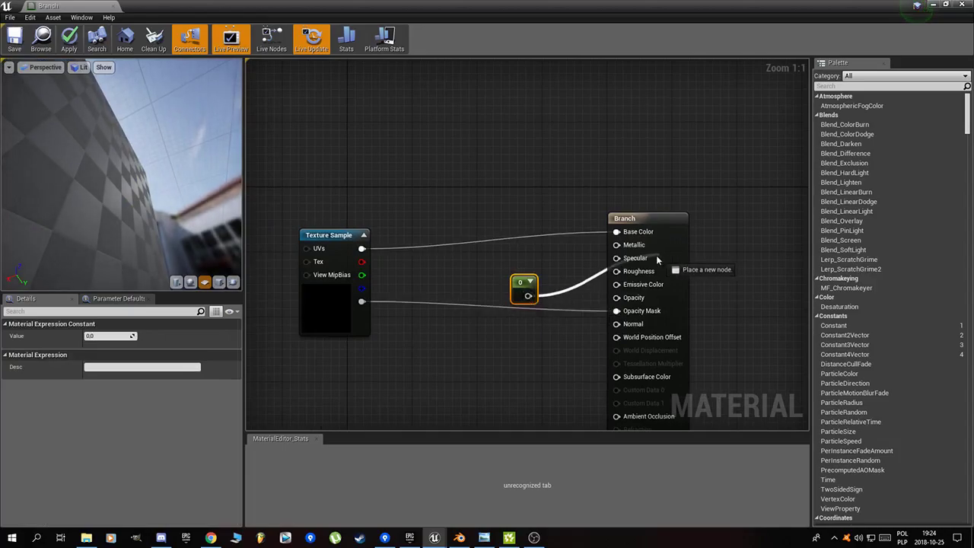
pyautogui.moveTo(525, 295); pyautogui.dragTo(635, 257)
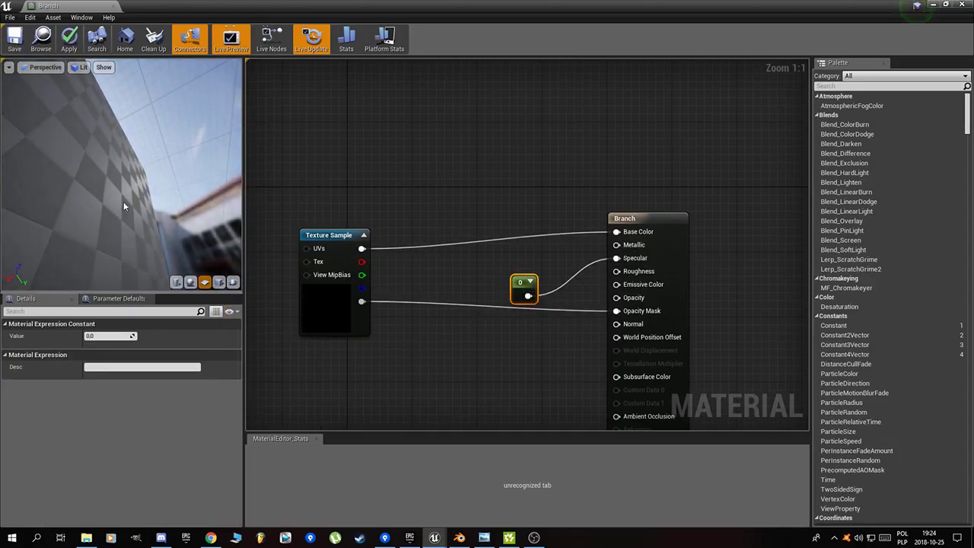
pyautogui.moveTo(123, 202); pyautogui.dragTo(121, 206)
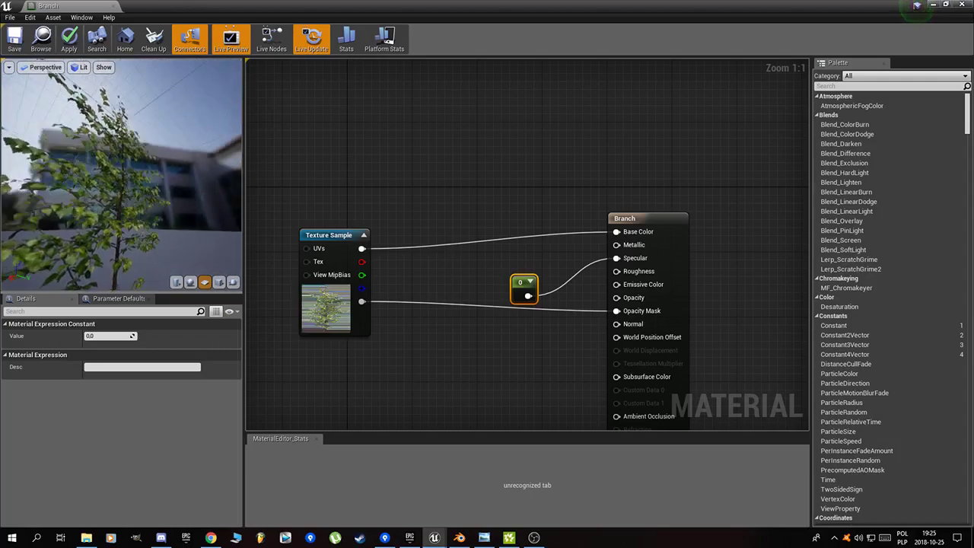
pyautogui.moveTo(122, 187); pyautogui.dragTo(123, 187)
pyautogui.hotkey('ctrl', 's')
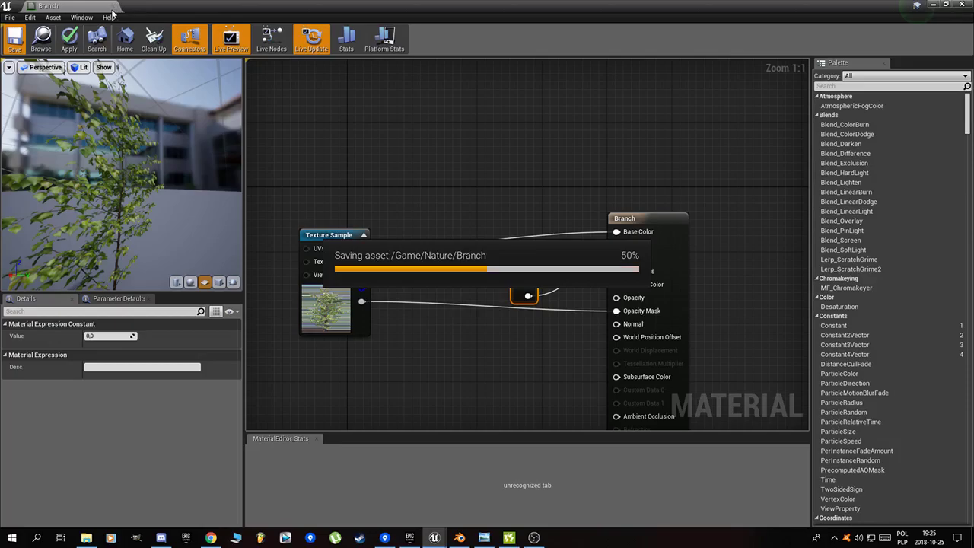
# Step: Close the Branch material and start playing the level in fullscreen
pyautogui.click(112, 6)
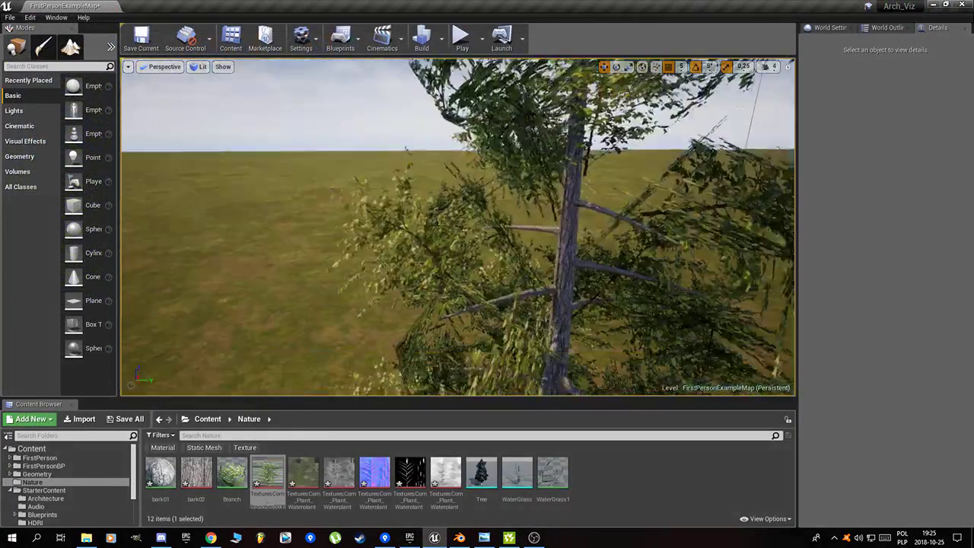
pyautogui.moveTo(456, 228); pyautogui.dragTo(457, 228, button='right')
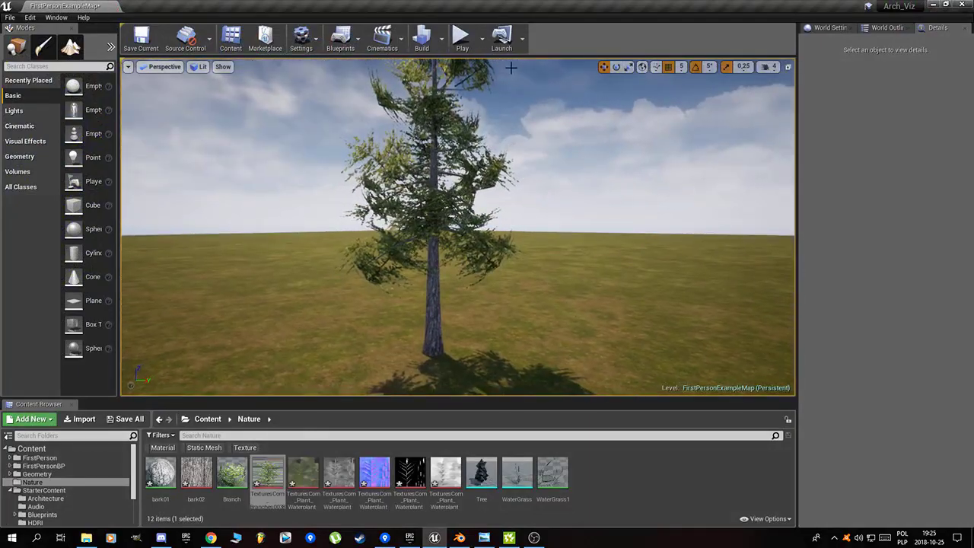
pyautogui.click(460, 36)
pyautogui.press('F11')
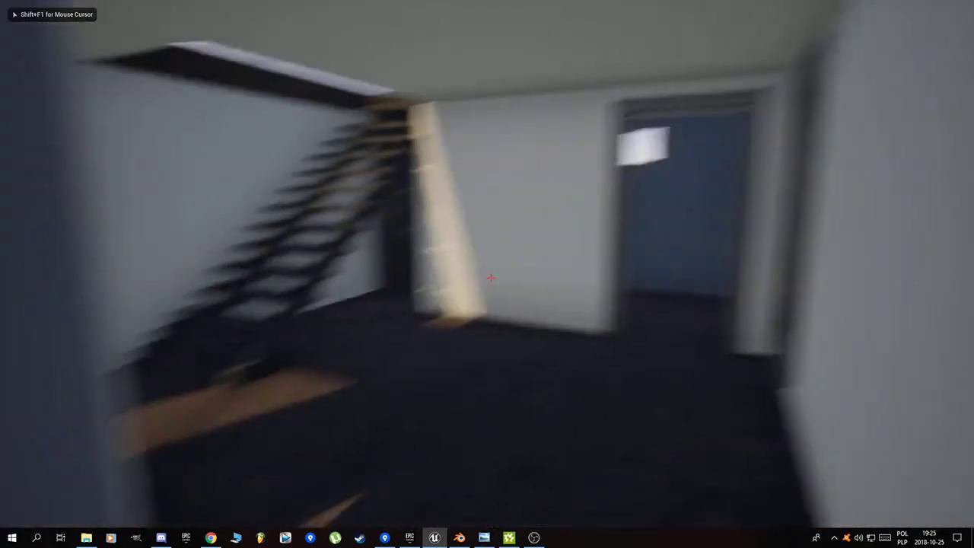
# Step: Walk out past the reed plants and the leafy tree toward the brick walls
pyautogui.press('w')
pyautogui.press('w')
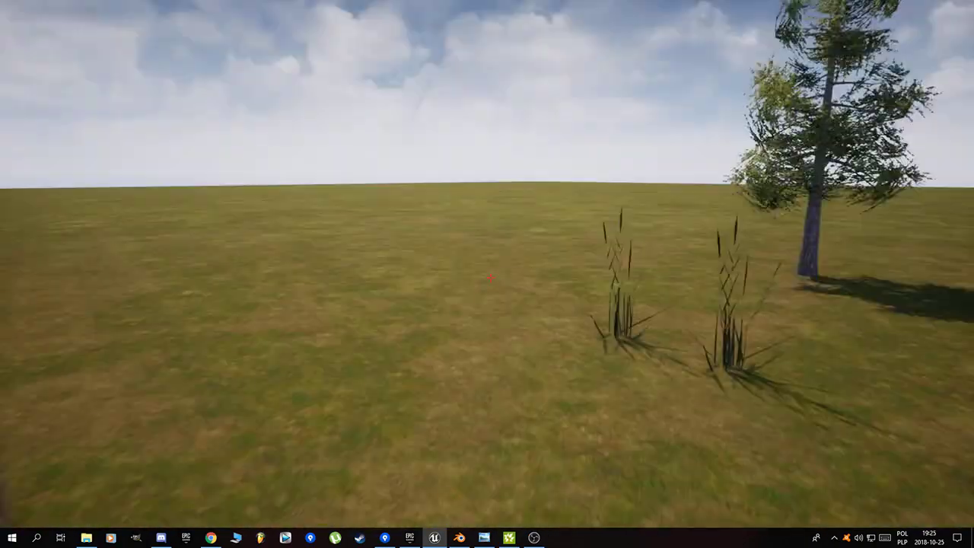
pyautogui.press('w')
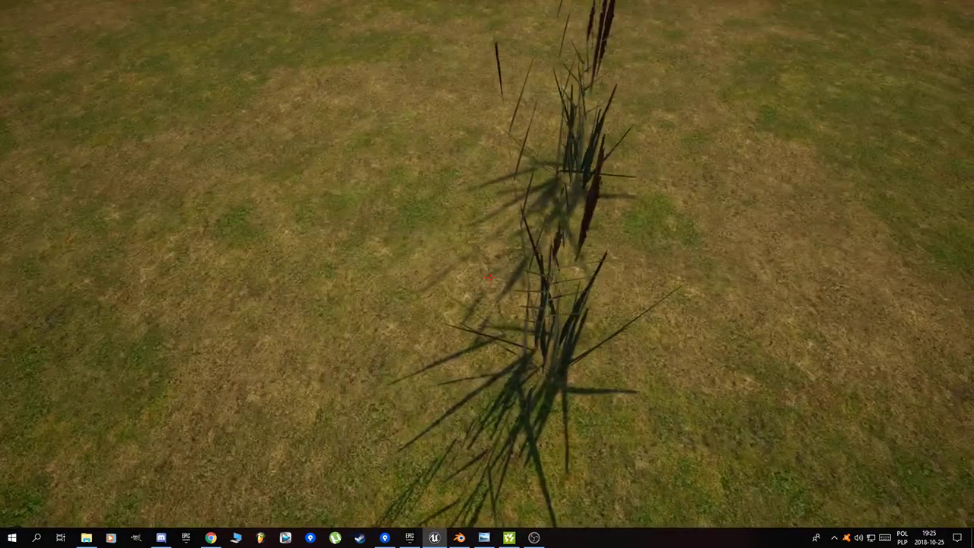
pyautogui.press('w')
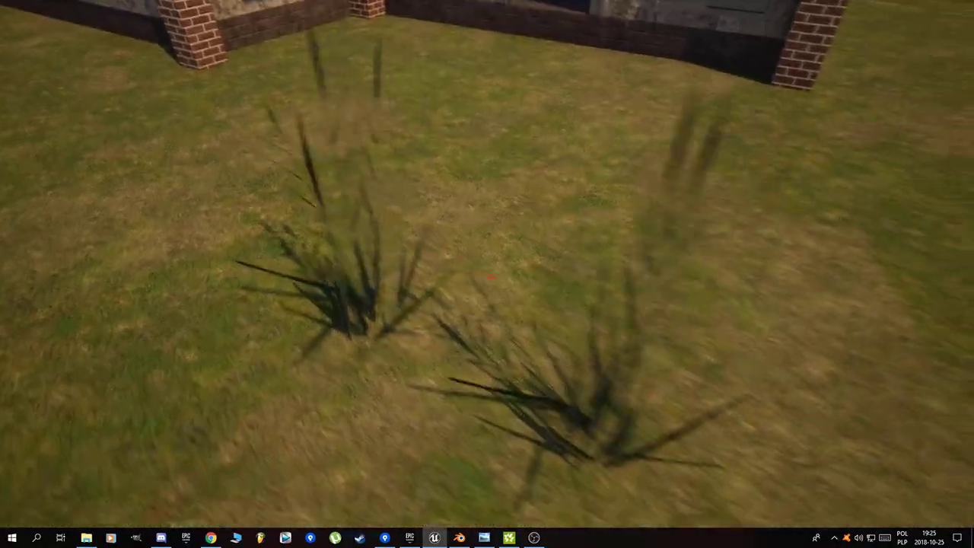
pyautogui.press('w')
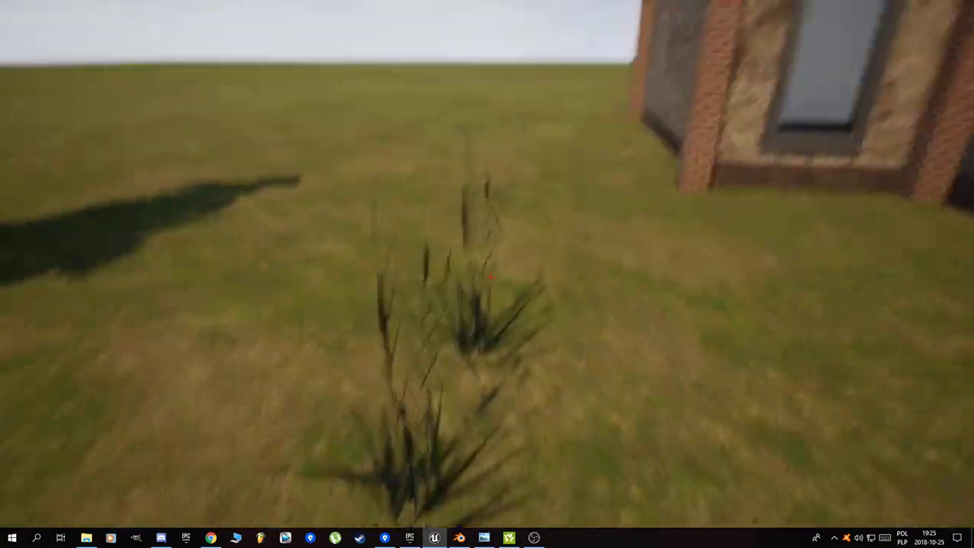
pyautogui.press('w')
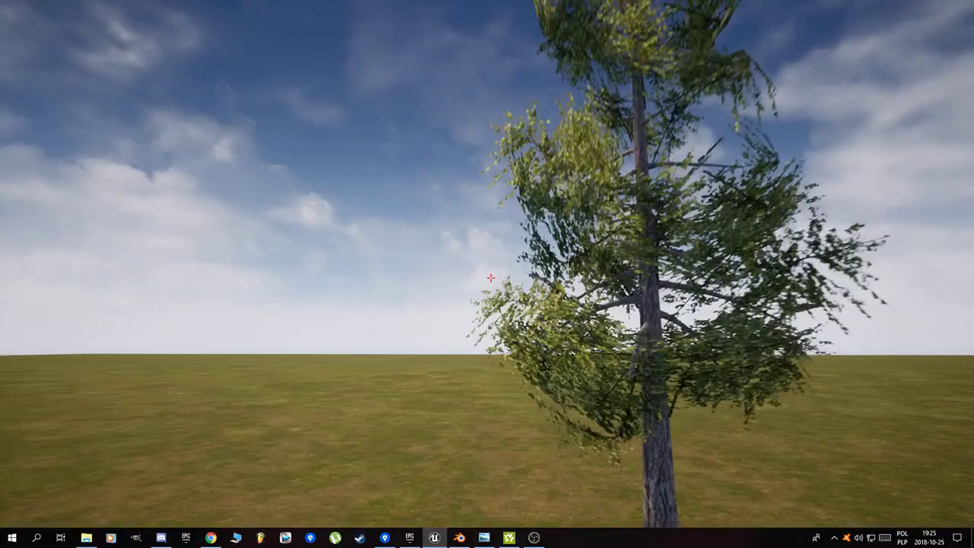
pyautogui.press('w')
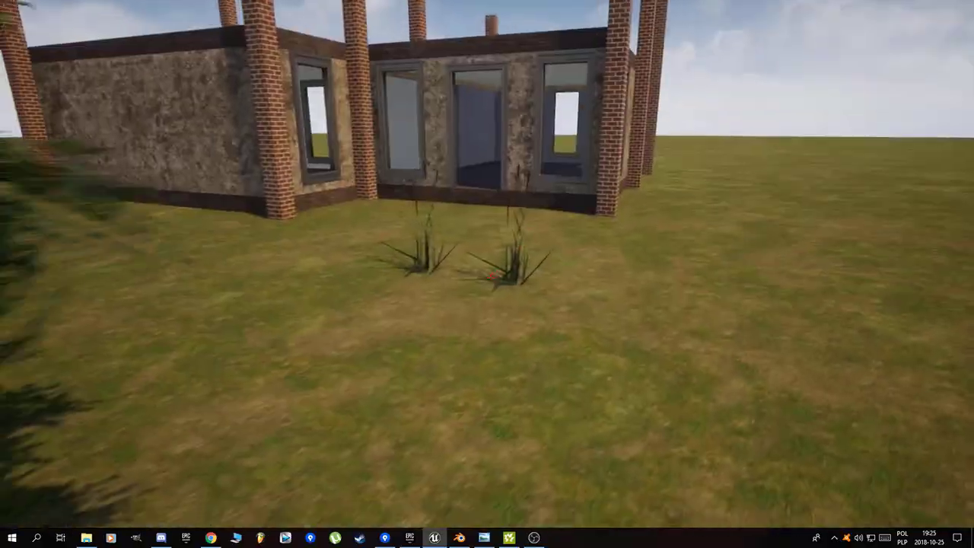